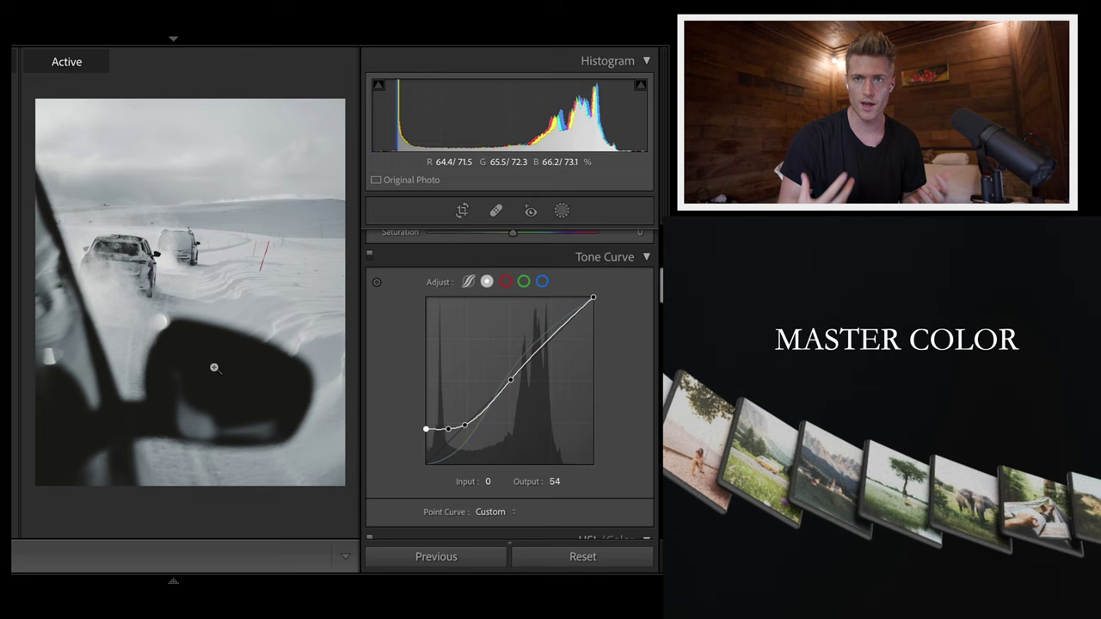
# Step: Soften the tones: contrast -50, shadows +30, whites +14 and blacks -21
pyautogui.scroll(5, 509, 387)
pyautogui.moveTo(512, 326); pyautogui.dragTo(471, 333)
pyautogui.moveTo(513, 365)
pyautogui.mouseDown()
pyautogui.moveTo(530, 368)
pyautogui.moveTo(504, 351)
pyautogui.mouseUp()
pyautogui.moveTo(513, 395)
pyautogui.mouseDown()
pyautogui.moveTo(495, 398)
pyautogui.moveTo(522, 385)
pyautogui.mouseUp()
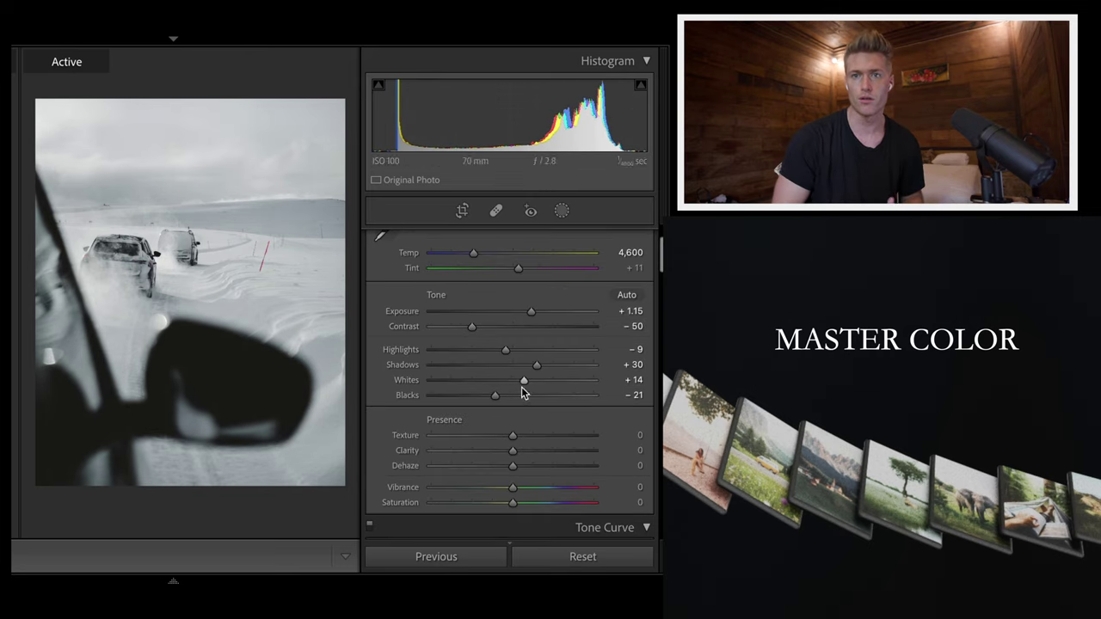
pyautogui.moveTo(513, 435); pyautogui.dragTo(491, 454)
# Step: Desaturate yellows, greens, purples, magentas, aquas and blues (-73), and raise yellow luminance to +16
pyautogui.scroll(-10, 610, 401)
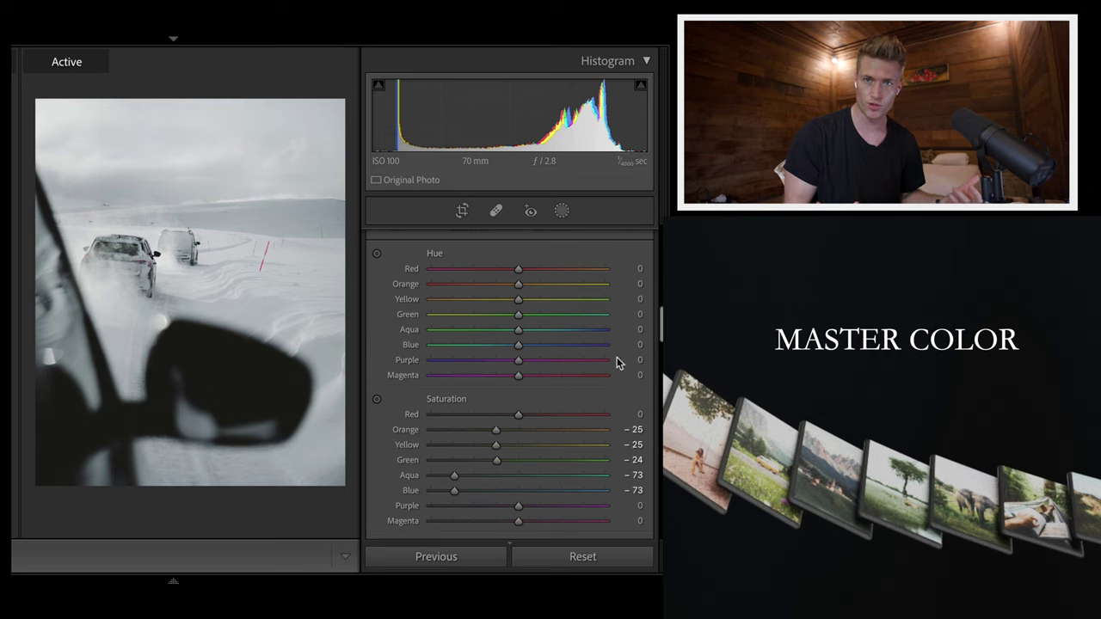
pyautogui.moveTo(518, 429); pyautogui.dragTo(484, 438)
pyautogui.scroll(-3, 563, 452)
pyautogui.moveTo(518, 382); pyautogui.dragTo(531, 386)
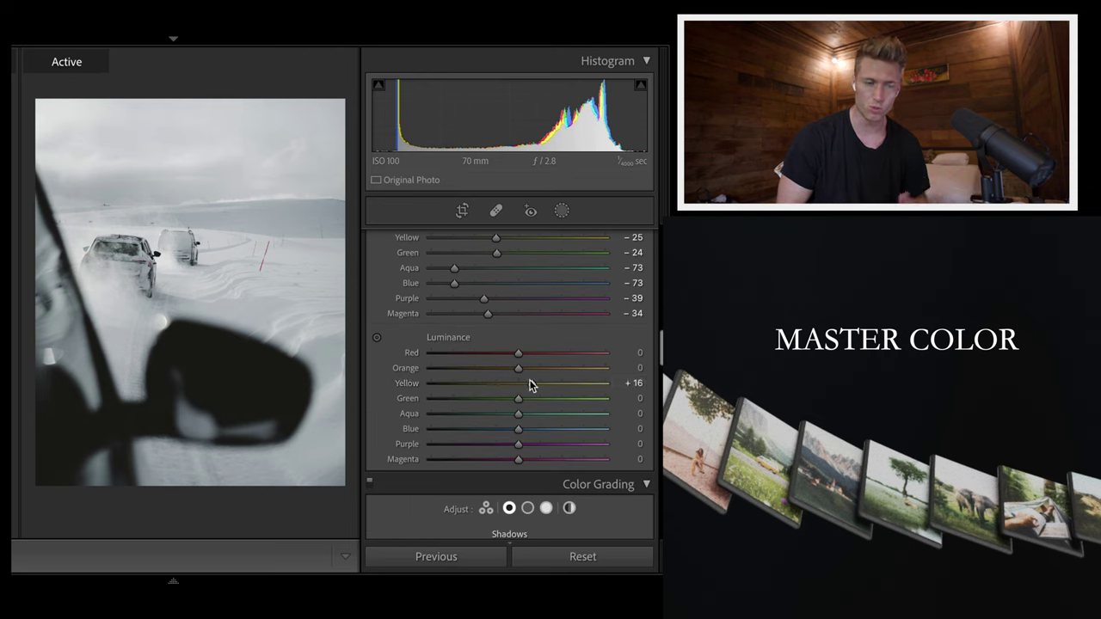
pyautogui.moveTo(517, 429); pyautogui.dragTo(533, 448)
# Step: Cool the highlights in Color Grading and add a -19 vignette
pyautogui.scroll(-5, 609, 327)
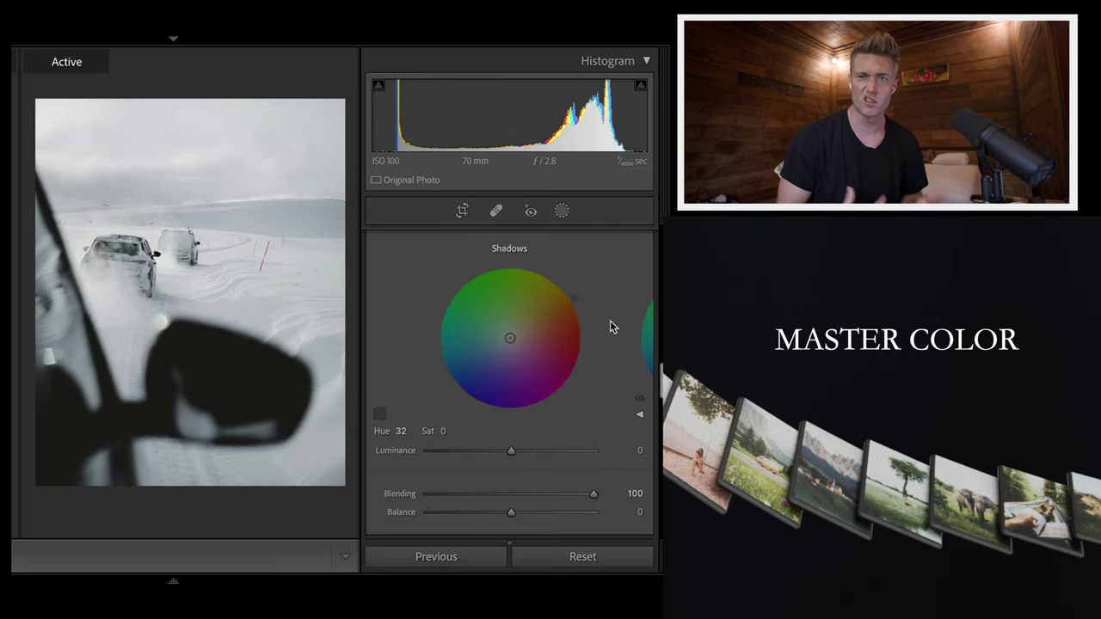
pyautogui.scroll(-2, 604, 386)
pyautogui.scroll(2, 516, 344)
pyautogui.click(545, 234)
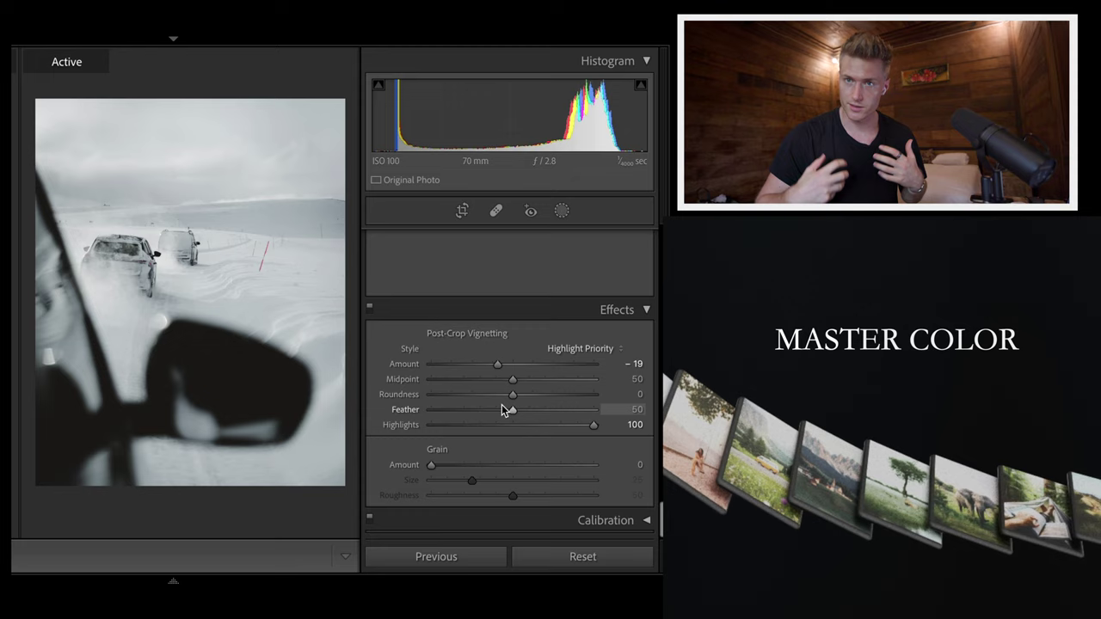
pyautogui.moveTo(513, 379); pyautogui.dragTo(482, 381)
pyautogui.scroll(10, 482, 381)
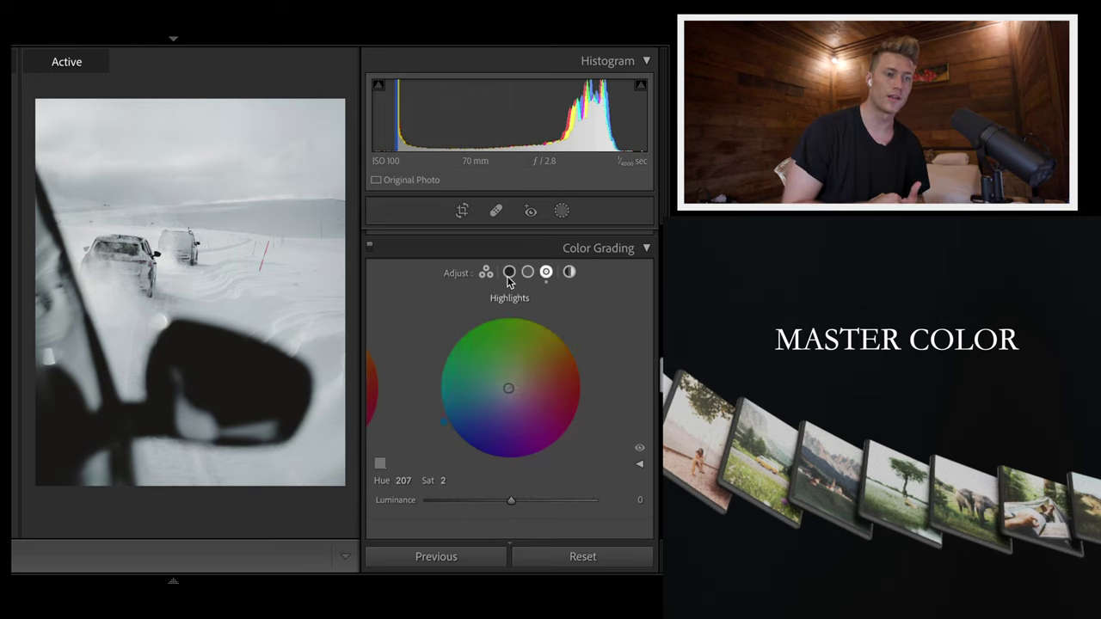
pyautogui.scroll(10, 548, 294)
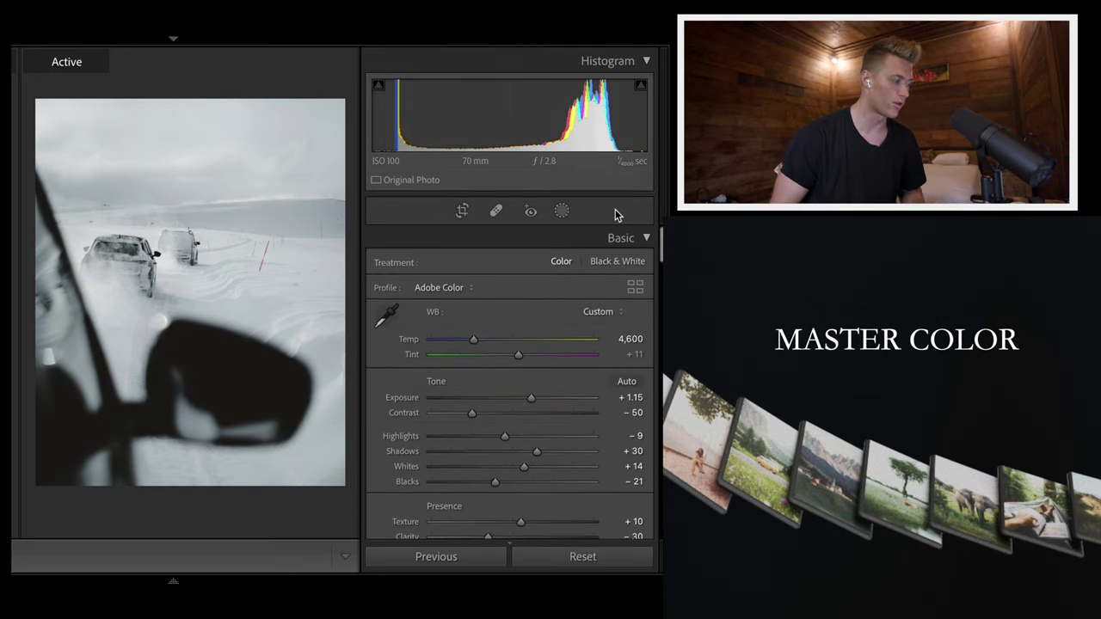
# Step: Raise the sky mask's highlights to 35 and darken the masked exposure to -1.10
pyautogui.click(562, 211)
pyautogui.scroll(-3, 606, 357)
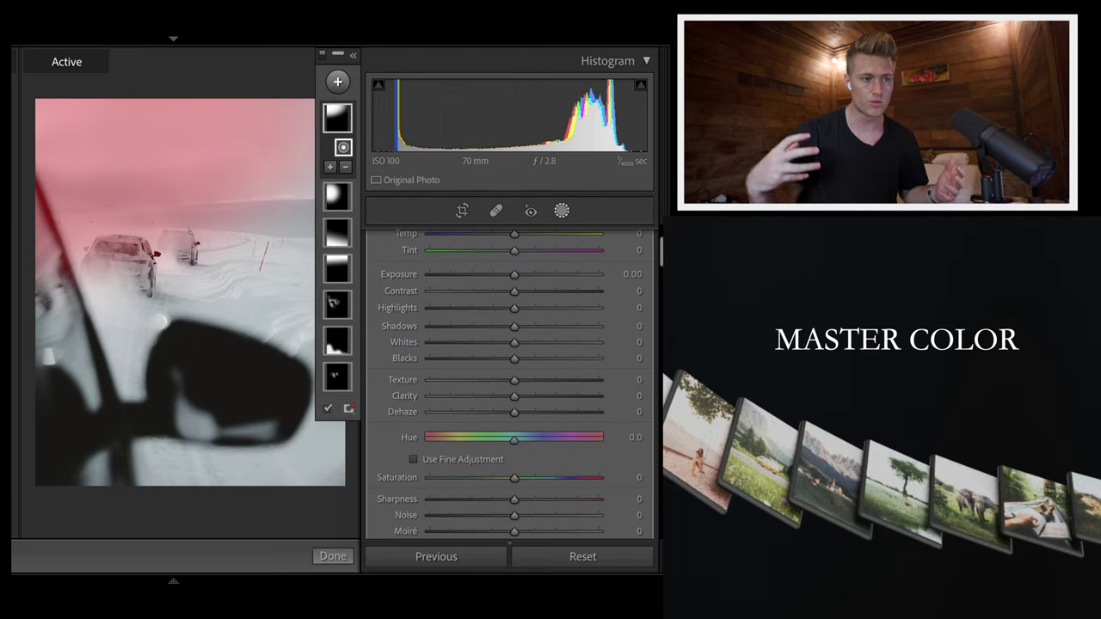
pyautogui.moveTo(514, 307); pyautogui.dragTo(540, 306)
pyautogui.scroll(-5, 516, 387)
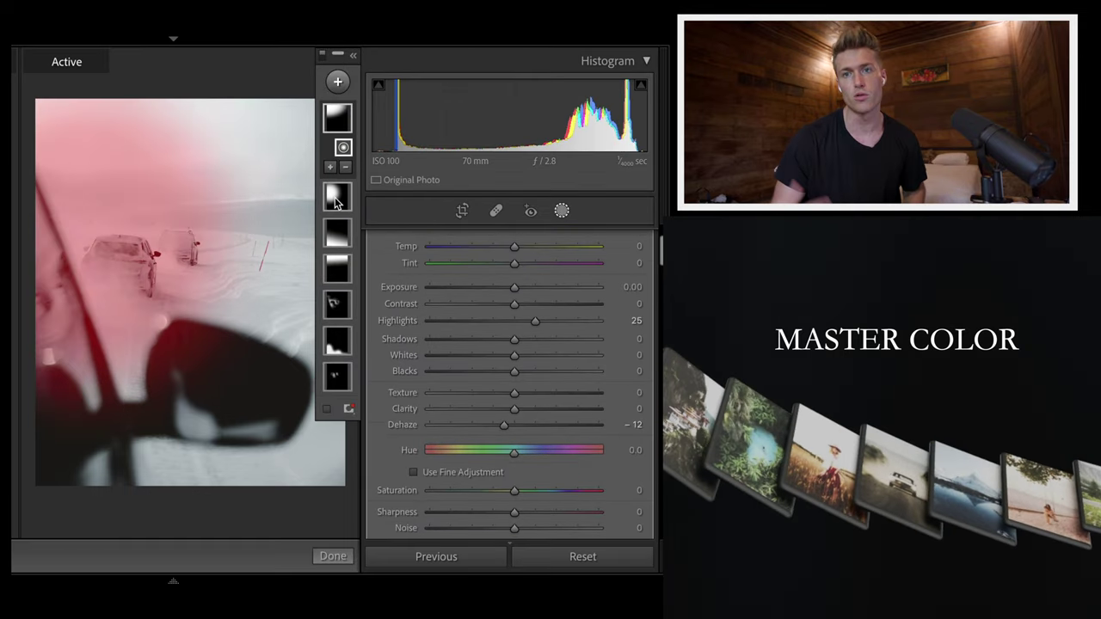
pyautogui.moveTo(514, 287); pyautogui.dragTo(528, 292)
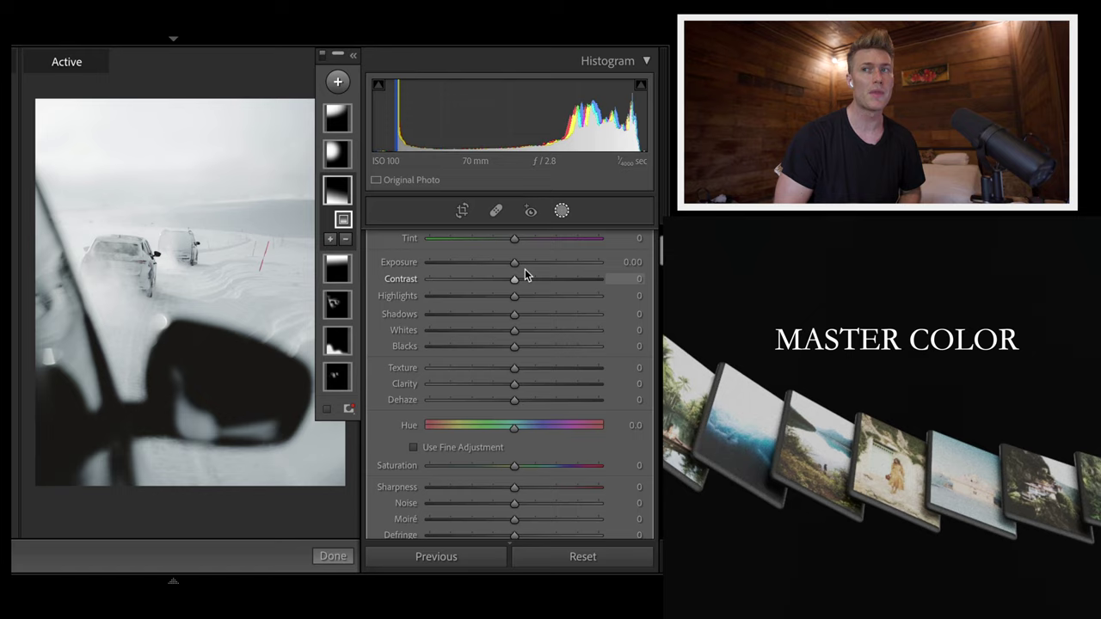
pyautogui.moveTo(514, 261); pyautogui.dragTo(489, 263)
# Step: Lower the gradient mask's exposure to -0.34 and add clarity to the brush mask
pyautogui.click(337, 268)
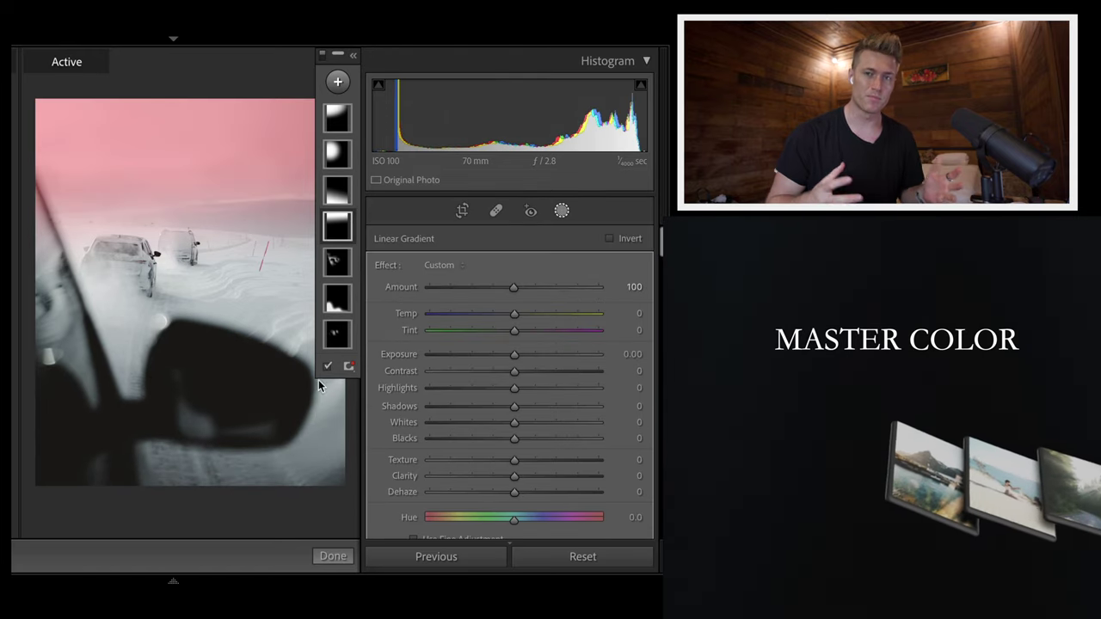
pyautogui.scroll(-2, 516, 362)
pyautogui.moveTo(514, 302)
pyautogui.mouseDown()
pyautogui.moveTo(496, 307)
pyautogui.moveTo(568, 357)
pyautogui.mouseUp()
pyautogui.click(346, 266)
pyautogui.moveTo(514, 398)
pyautogui.mouseDown()
pyautogui.moveTo(544, 398)
pyautogui.moveTo(503, 404)
pyautogui.mouseUp()
pyautogui.click(337, 297)
# Step: Scroll the profile grid, then open and close the tent photo post
pyautogui.scroll(-3, 538, 317)
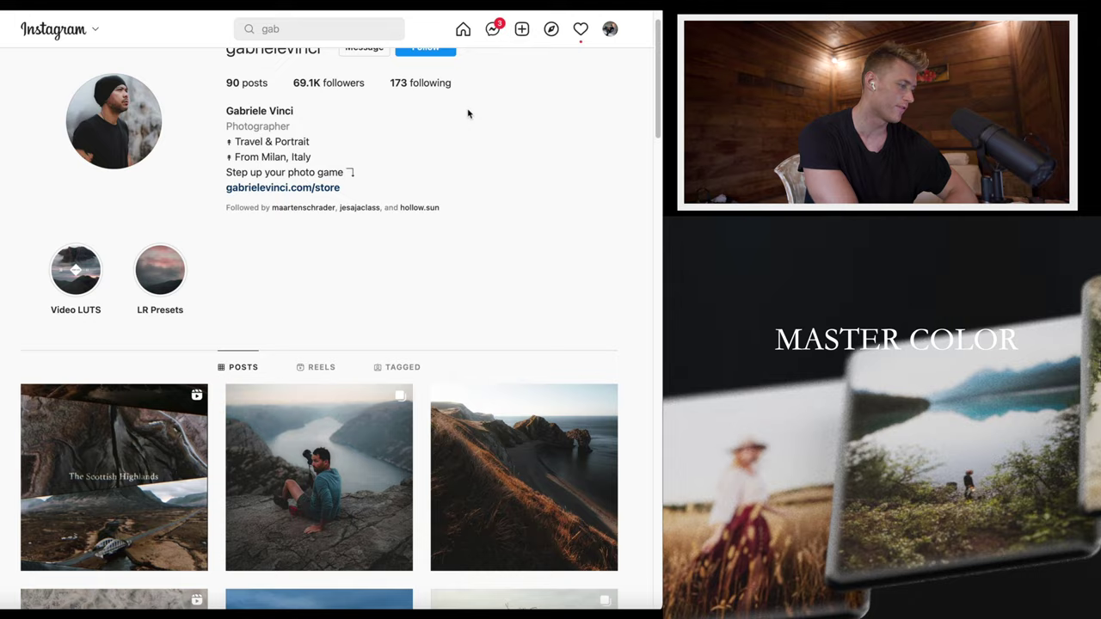
pyautogui.scroll(-4, 468, 114)
pyautogui.scroll(-3, 361, 258)
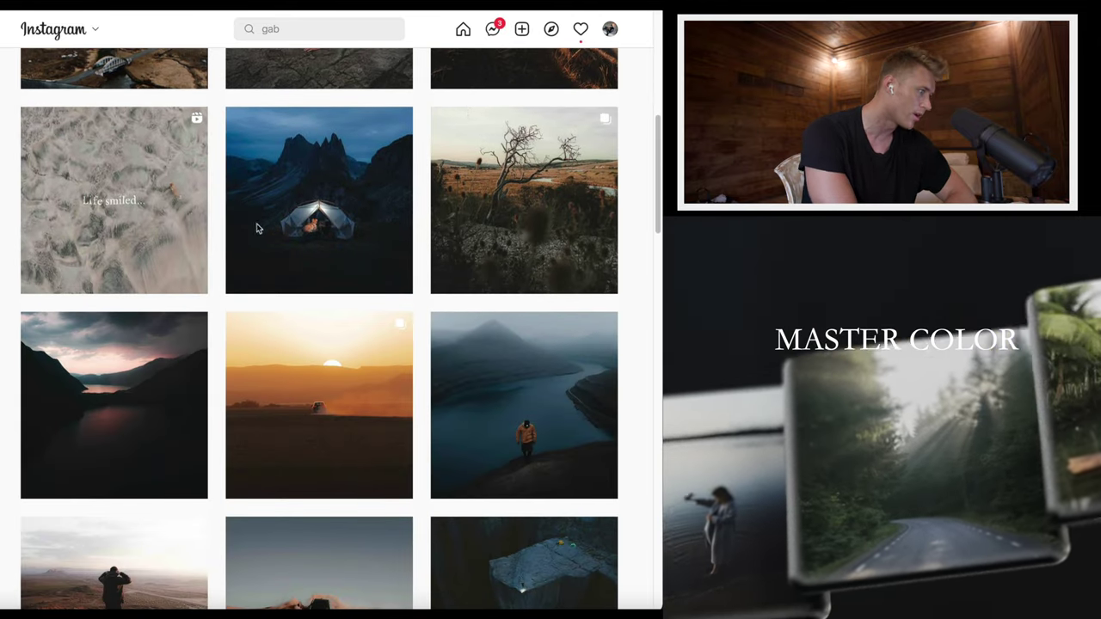
pyautogui.click(344, 207)
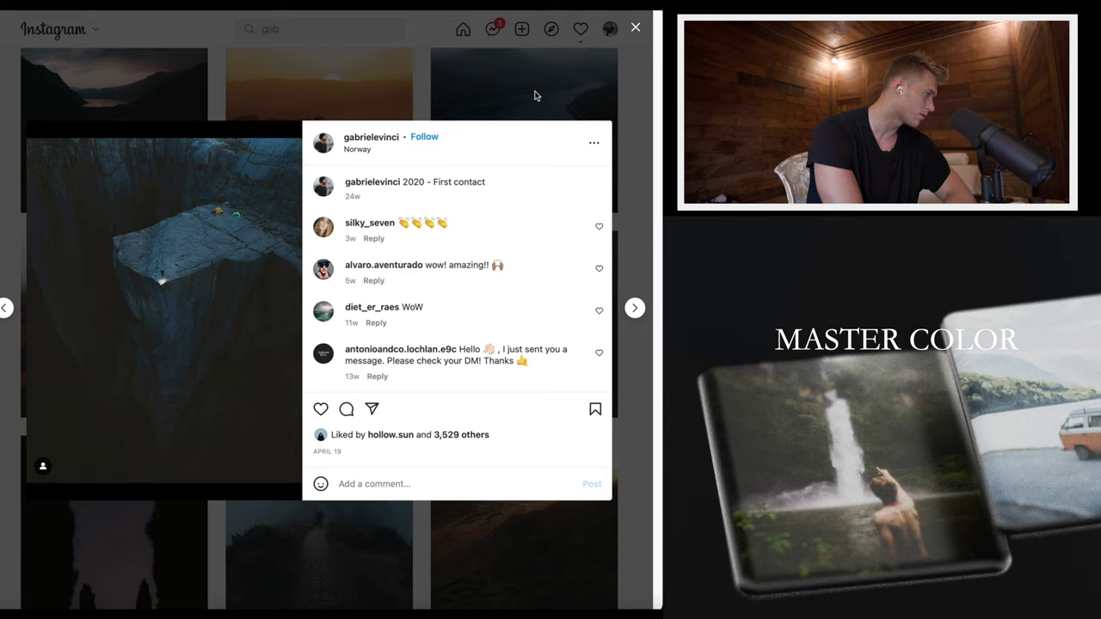
pyautogui.click(534, 96)
# Step: Keep browsing the moody landscape grid down and back toward the presets store link
pyautogui.scroll(-5, 485, 344)
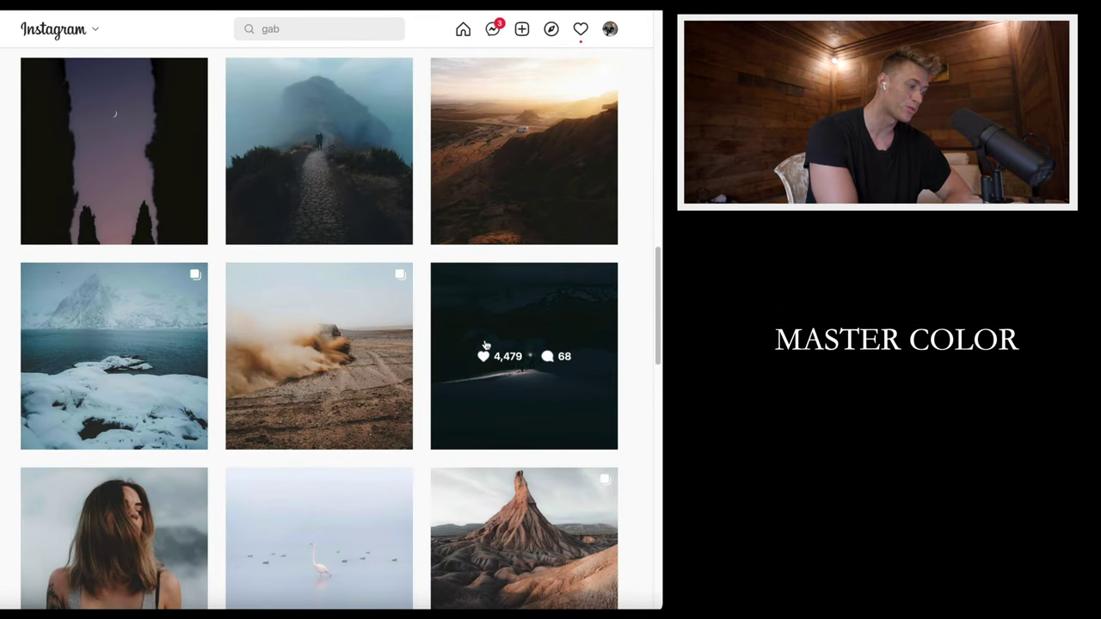
pyautogui.scroll(-2, 485, 344)
pyautogui.scroll(-1, 485, 344)
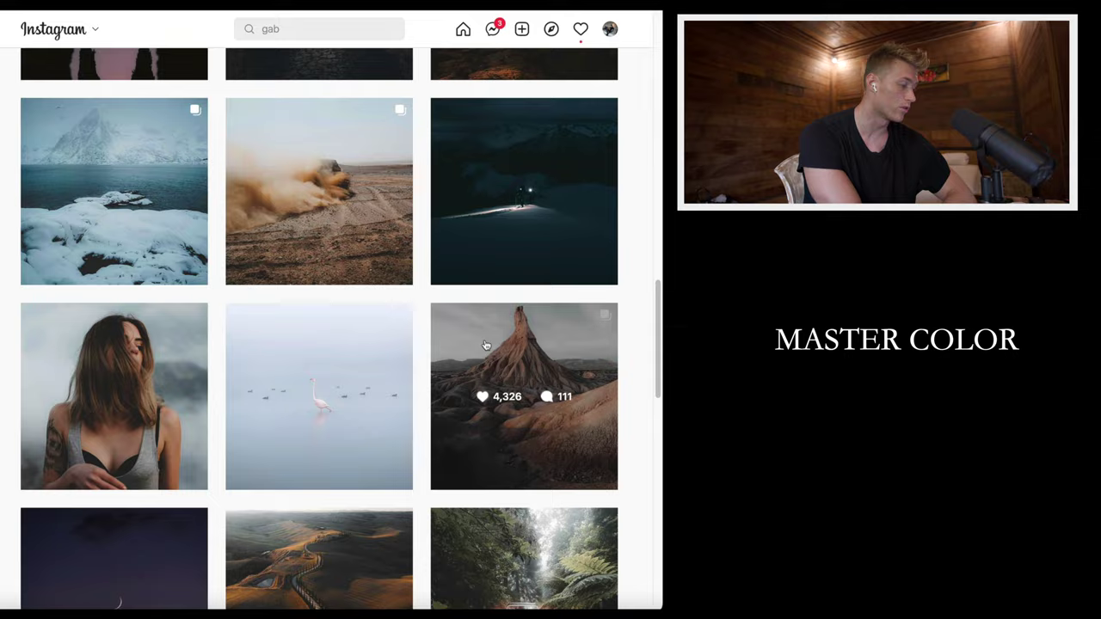
pyautogui.scroll(-10, 542, 326)
pyautogui.scroll(-1, 551, 305)
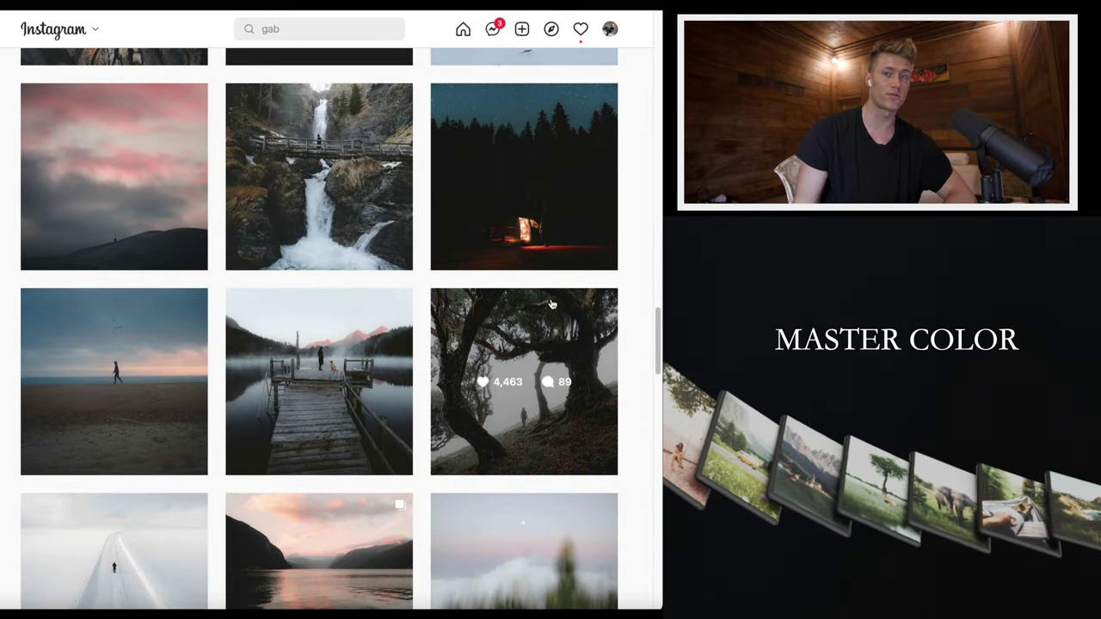
pyautogui.scroll(15, 600, 166)
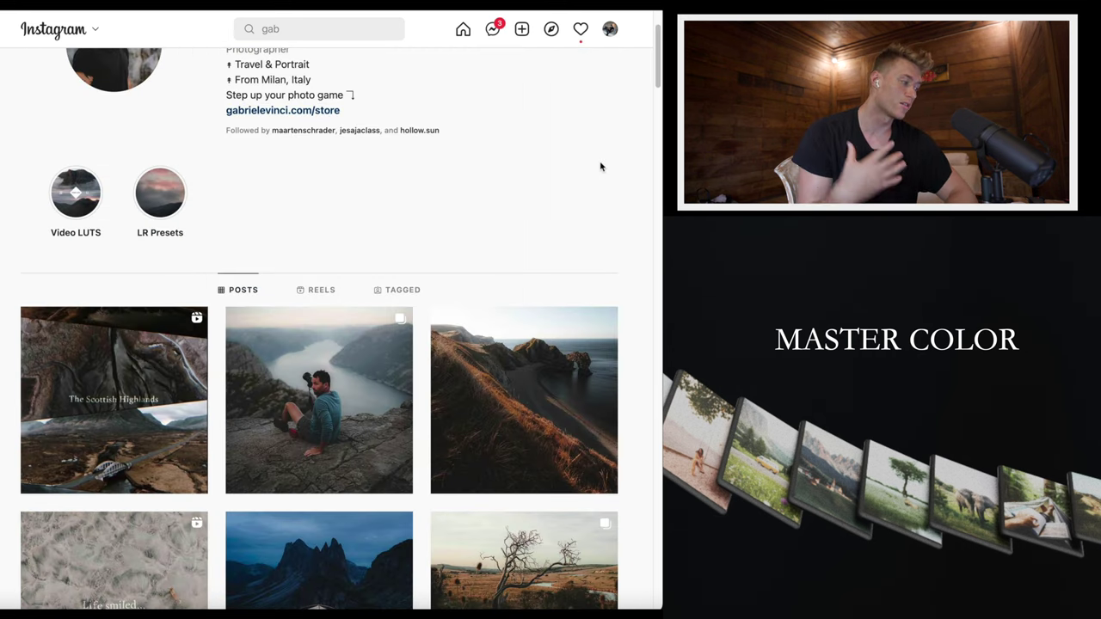
pyautogui.scroll(2, 600, 166)
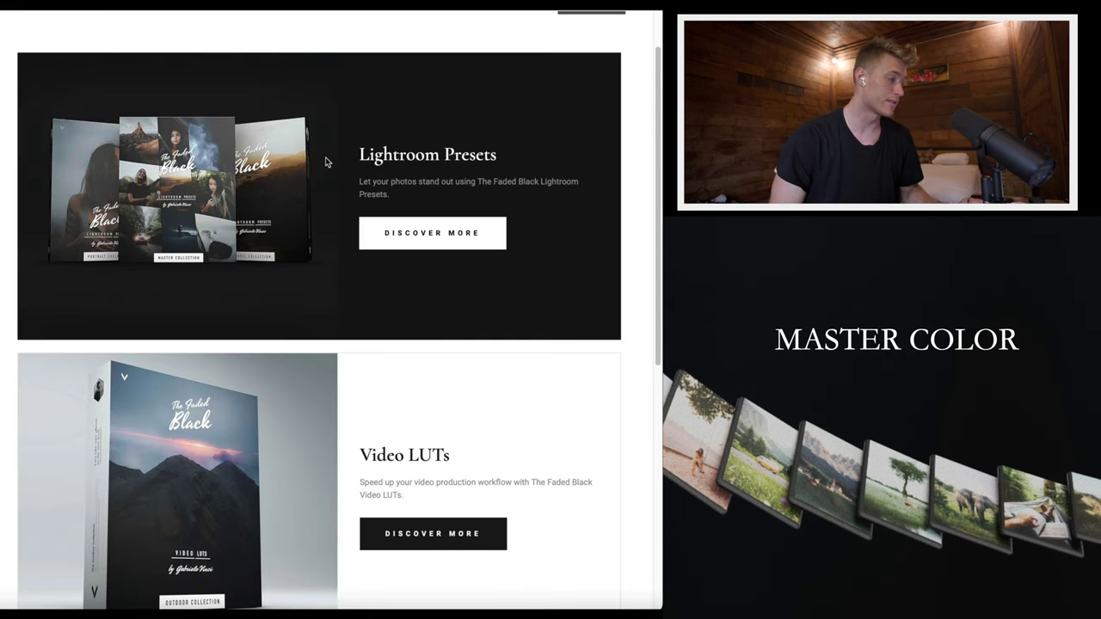
pyautogui.scroll(-2, 326, 162)
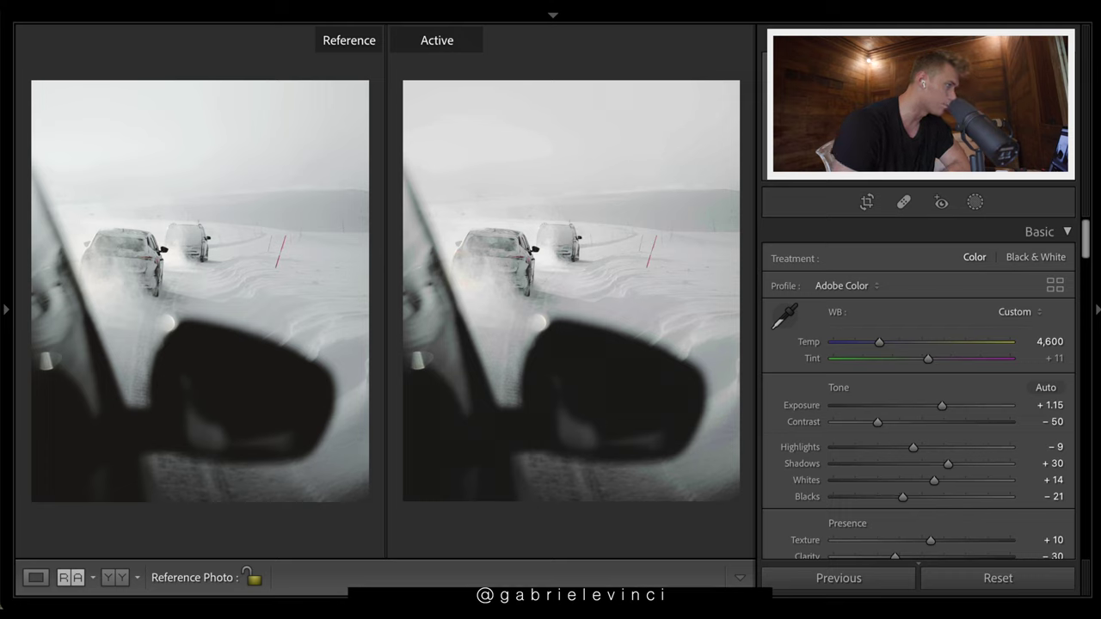
# Step: Reset the basic adjustments, then raise exposure to +1.15 and cool temperature to 4,600
pyautogui.hotkey('ctrl', 'shift', 'r')
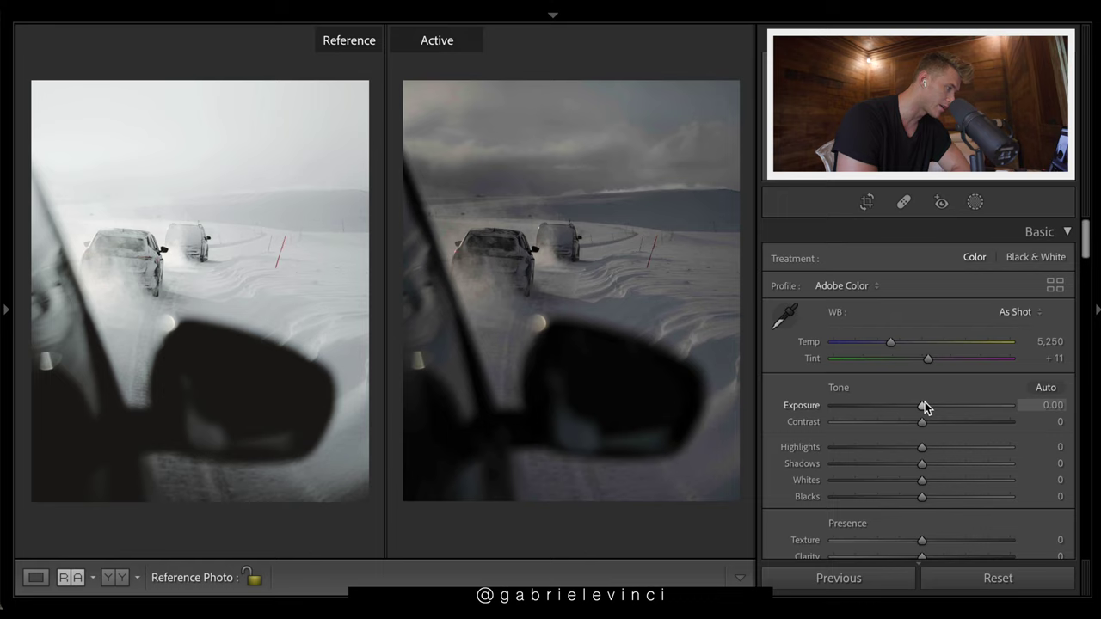
pyautogui.moveTo(924, 404); pyautogui.dragTo(943, 409)
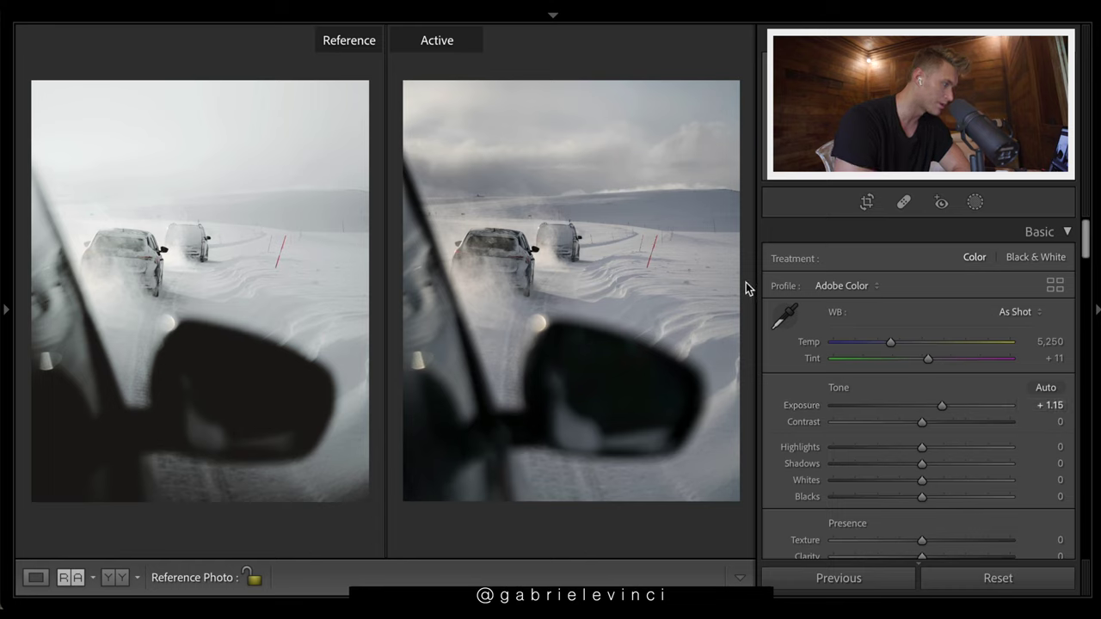
pyautogui.moveTo(904, 343); pyautogui.dragTo(879, 342)
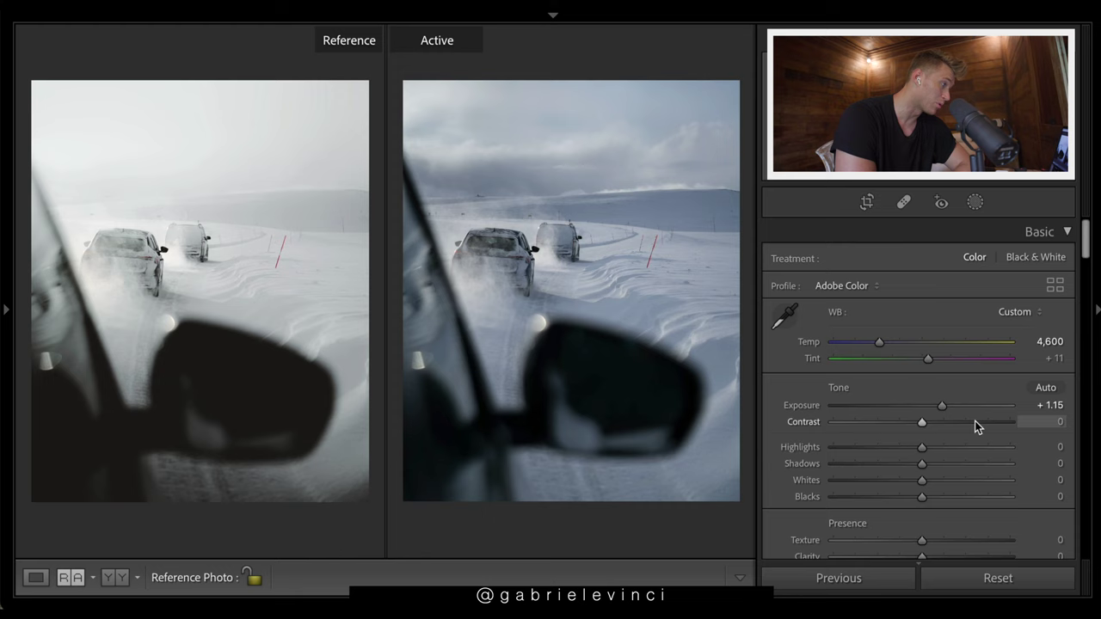
pyautogui.scroll(-15, 974, 421)
pyautogui.scroll(3, 974, 421)
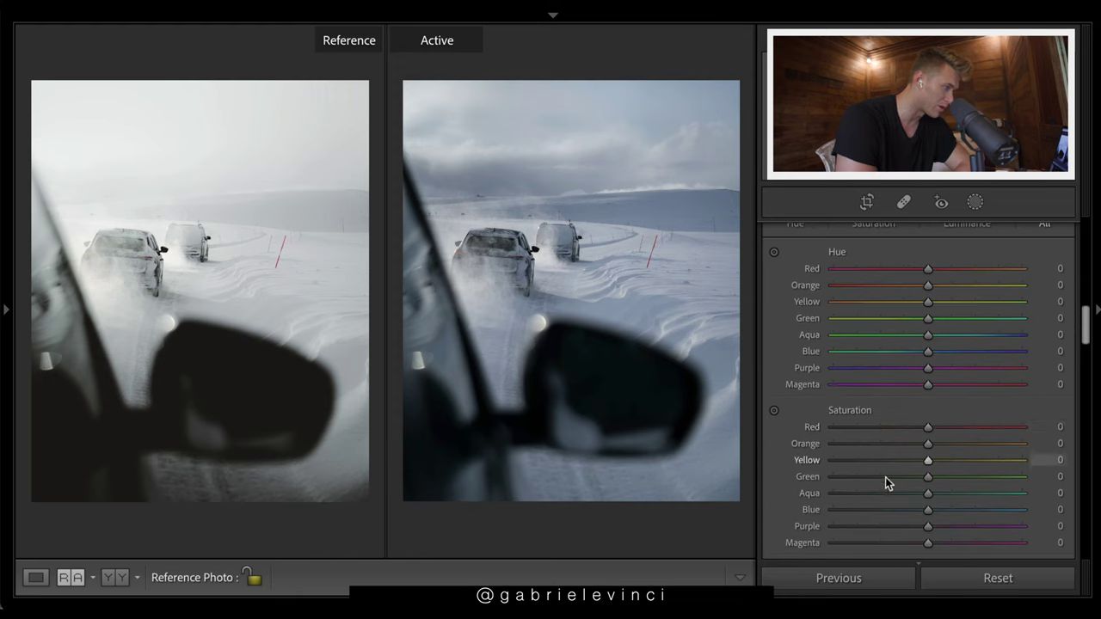
# Step: Desaturate the blues to -73 and cut contrast to -61
pyautogui.moveTo(927, 509); pyautogui.dragTo(855, 509)
pyautogui.scroll(10, 860, 464)
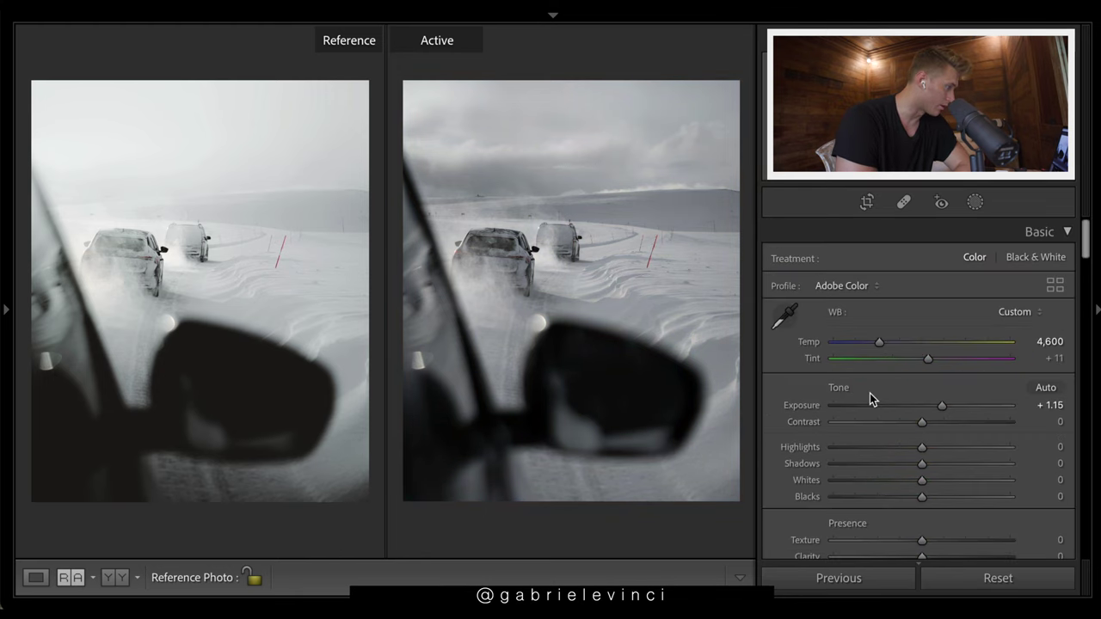
pyautogui.click(865, 421)
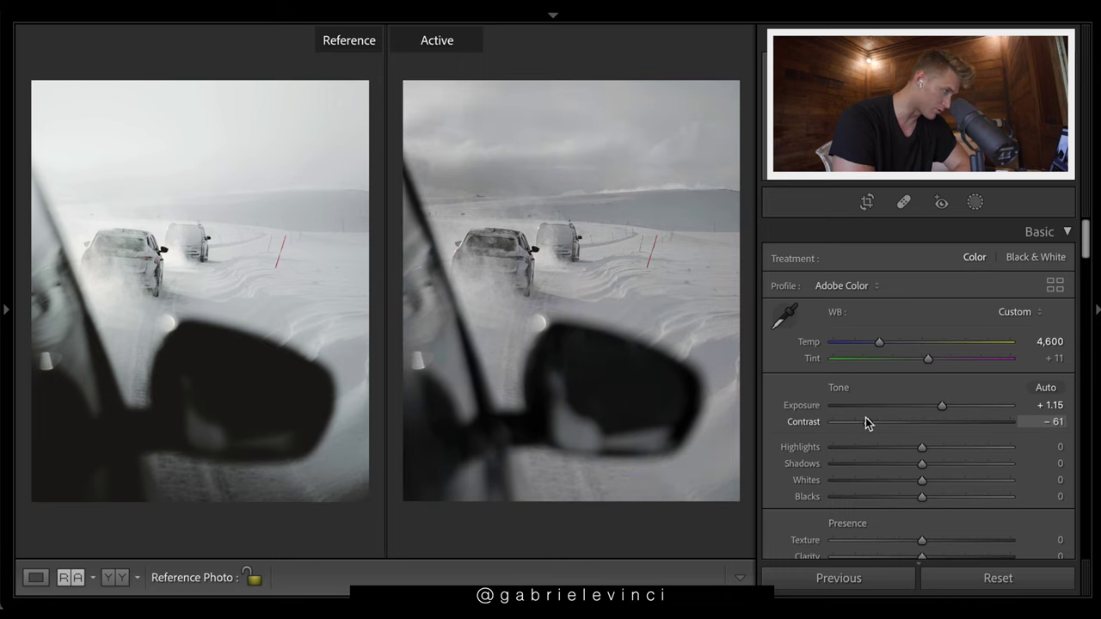
pyautogui.scroll(-5, 937, 419)
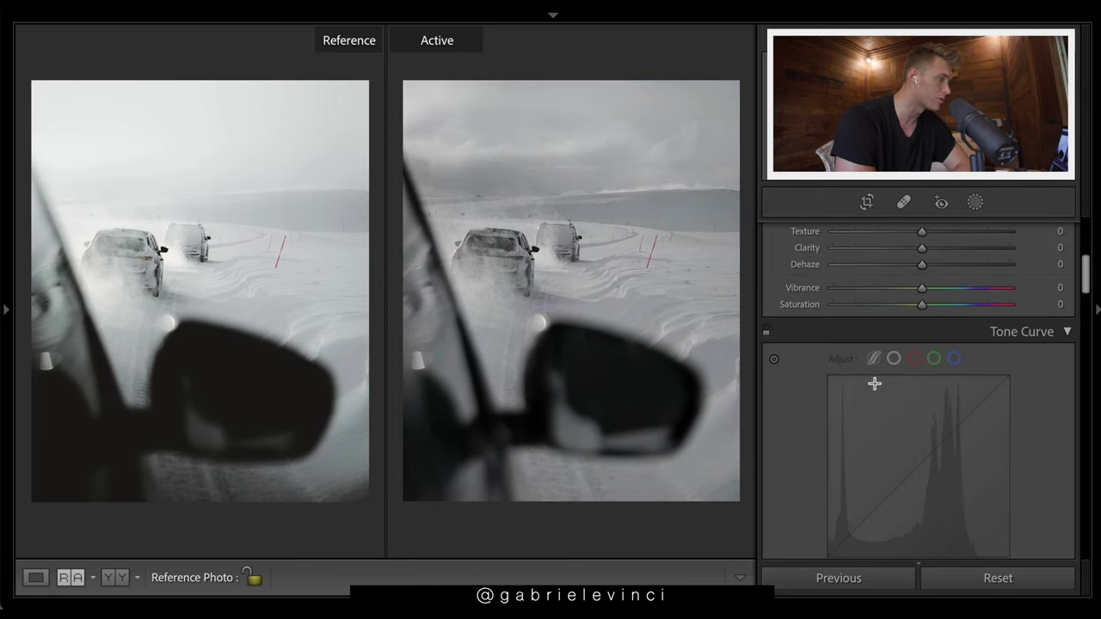
# Step: Enable the tone curve, check the Red and Blue channels, and lower the RGB curve's top endpoint
pyautogui.click(766, 332)
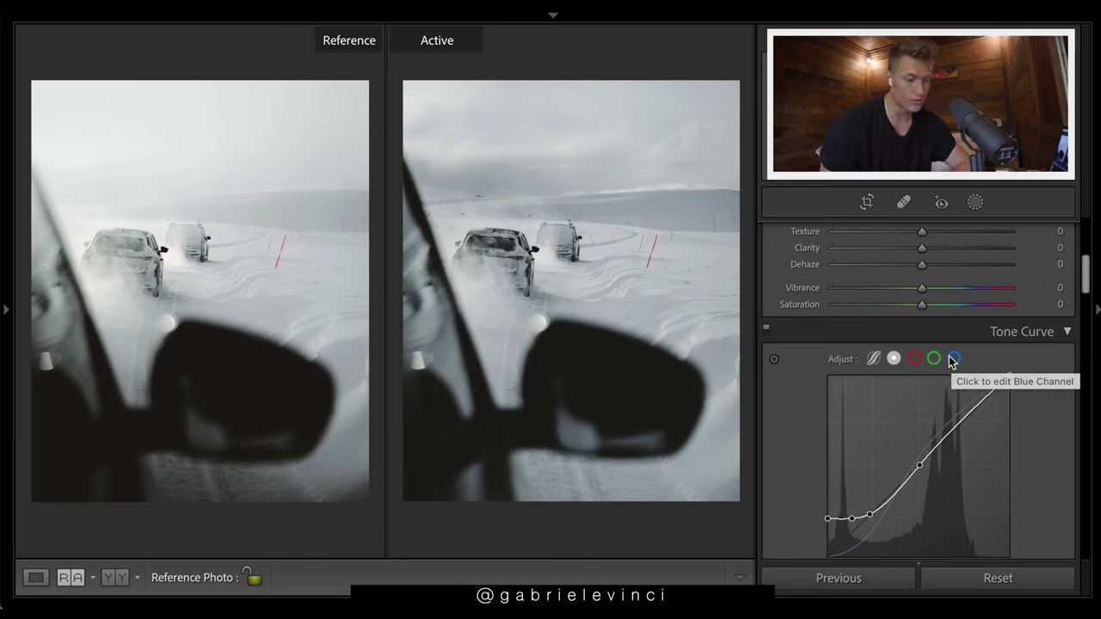
pyautogui.click(914, 358)
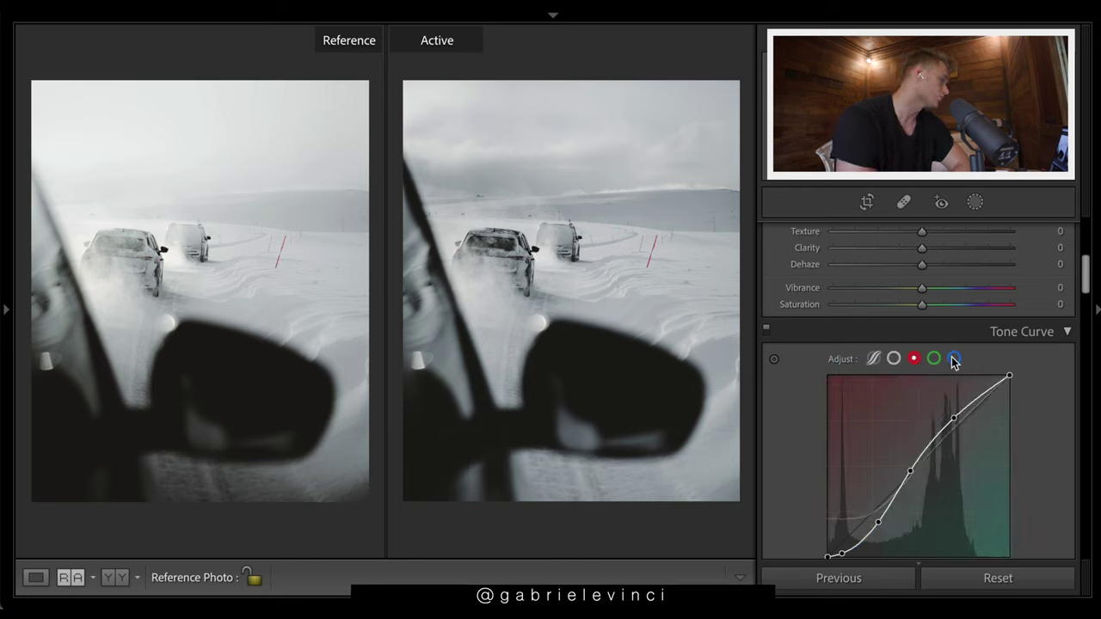
pyautogui.click(954, 359)
pyautogui.click(871, 359)
pyautogui.click(894, 358)
pyautogui.scroll(-2, 1027, 484)
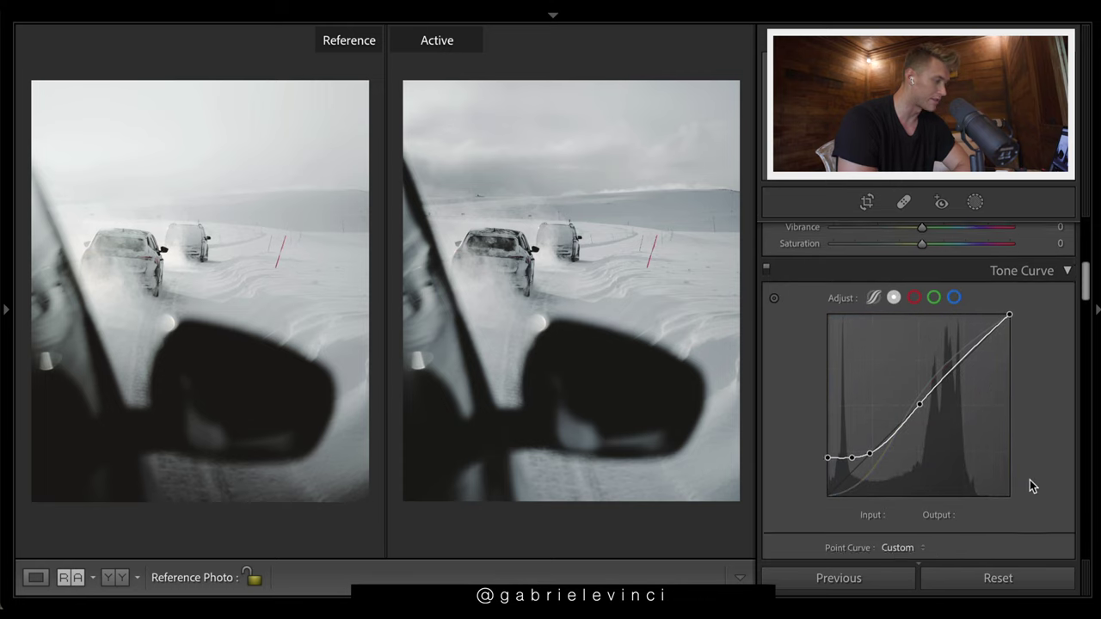
pyautogui.click(827, 441)
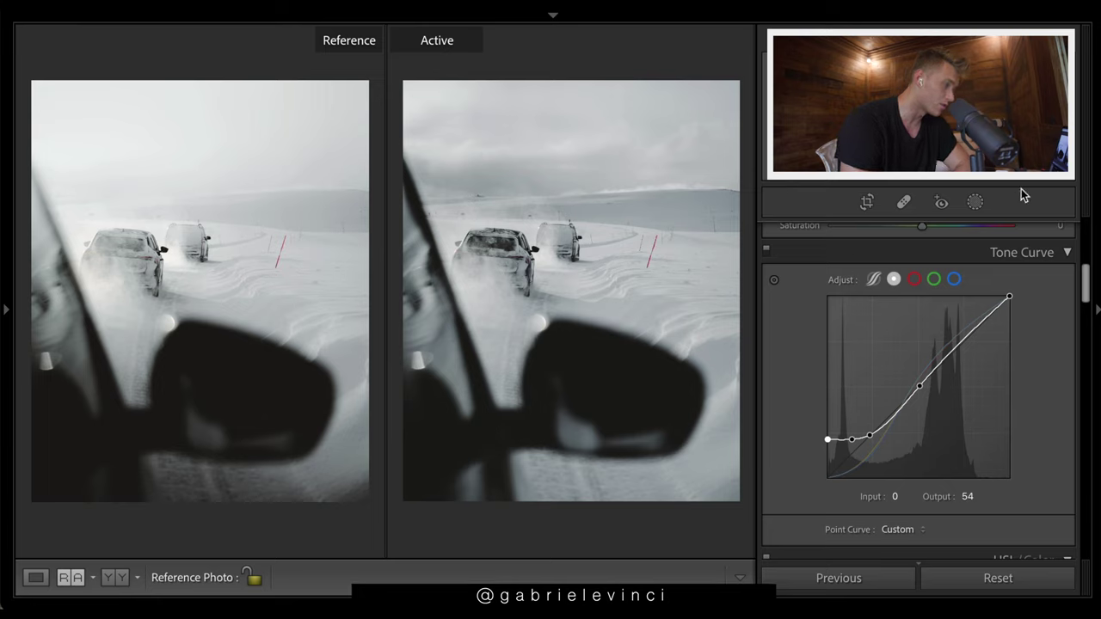
pyautogui.moveTo(1008, 296); pyautogui.dragTo(1010, 351)
# Step: Ease contrast from -61 to -50 and lift shadows to +30
pyautogui.scroll(5, 1010, 351)
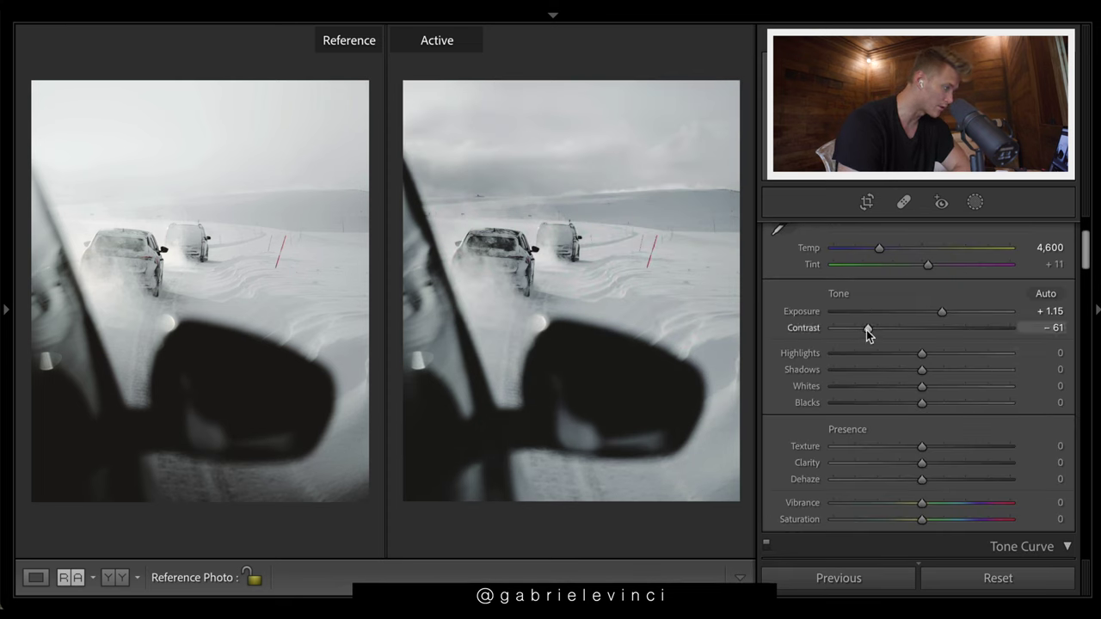
pyautogui.moveTo(867, 334); pyautogui.dragTo(877, 334)
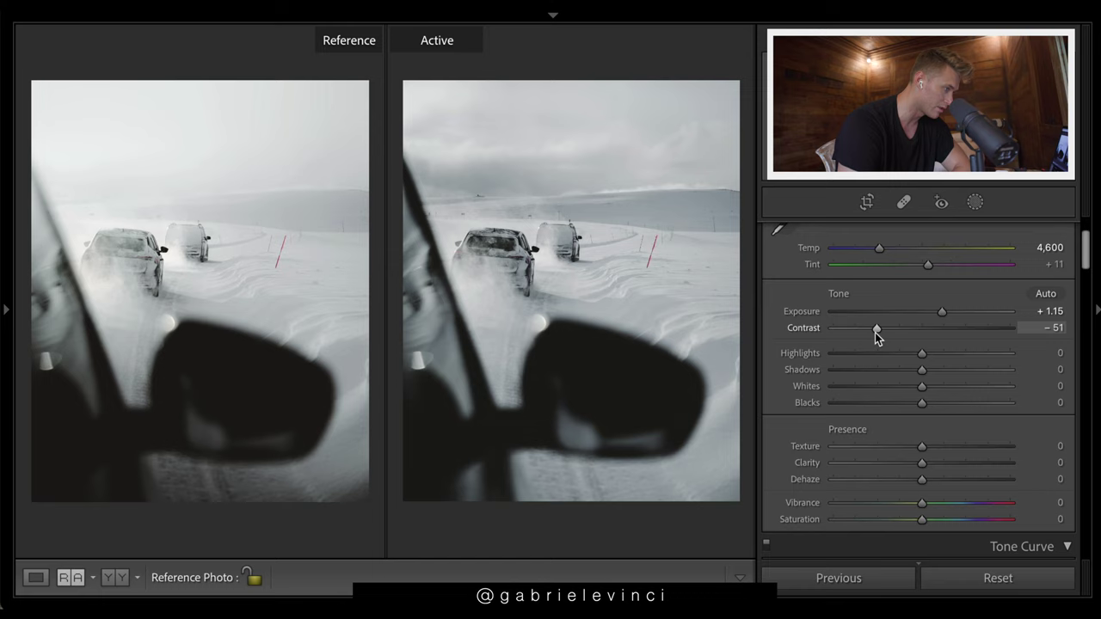
pyautogui.moveTo(921, 369)
pyautogui.mouseDown()
pyautogui.moveTo(947, 374)
pyautogui.moveTo(913, 355)
pyautogui.mouseUp()
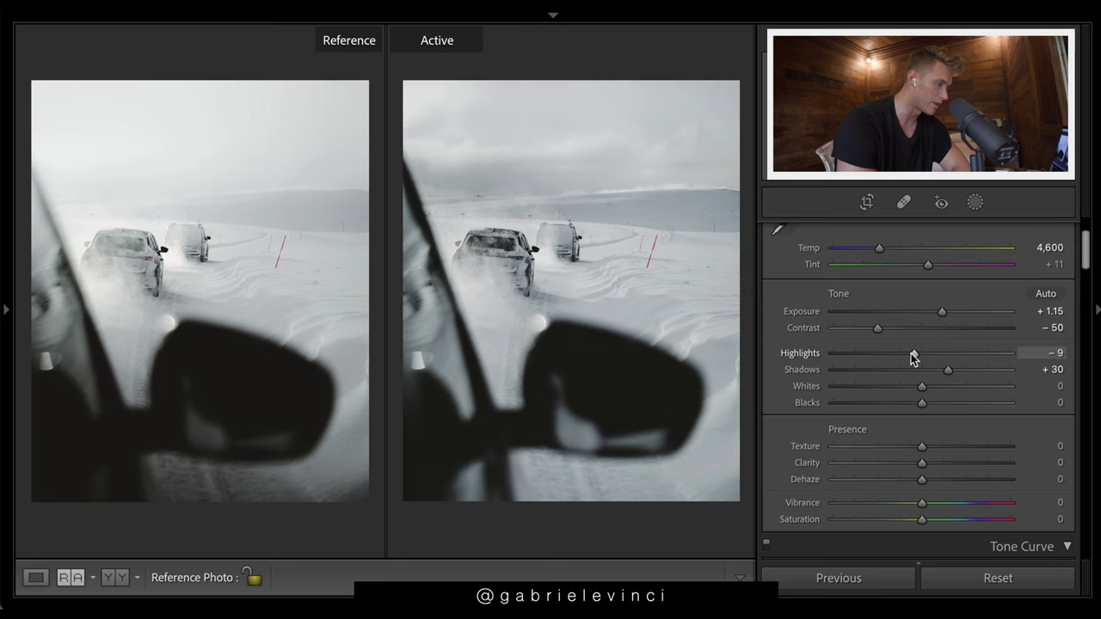
# Step: Set whites +14, blacks -21, and texture +10 with clarity -29
pyautogui.moveTo(921, 403); pyautogui.dragTo(902, 403)
pyautogui.moveTo(920, 386)
pyautogui.mouseDown()
pyautogui.moveTo(1074, 410)
pyautogui.moveTo(935, 402)
pyautogui.mouseUp()
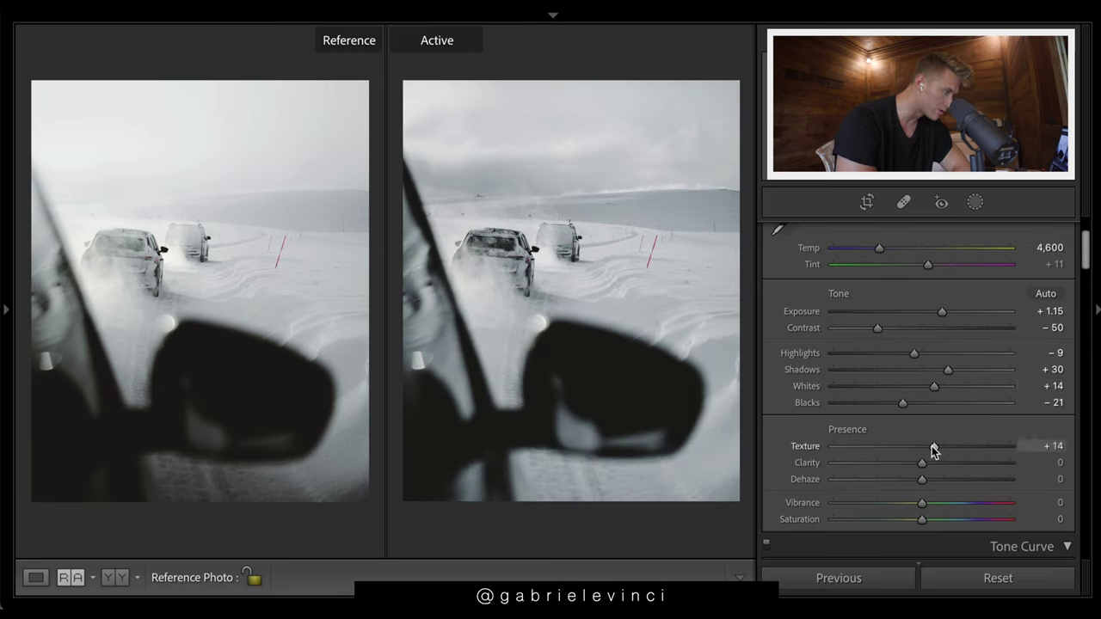
pyautogui.moveTo(934, 450); pyautogui.dragTo(903, 466)
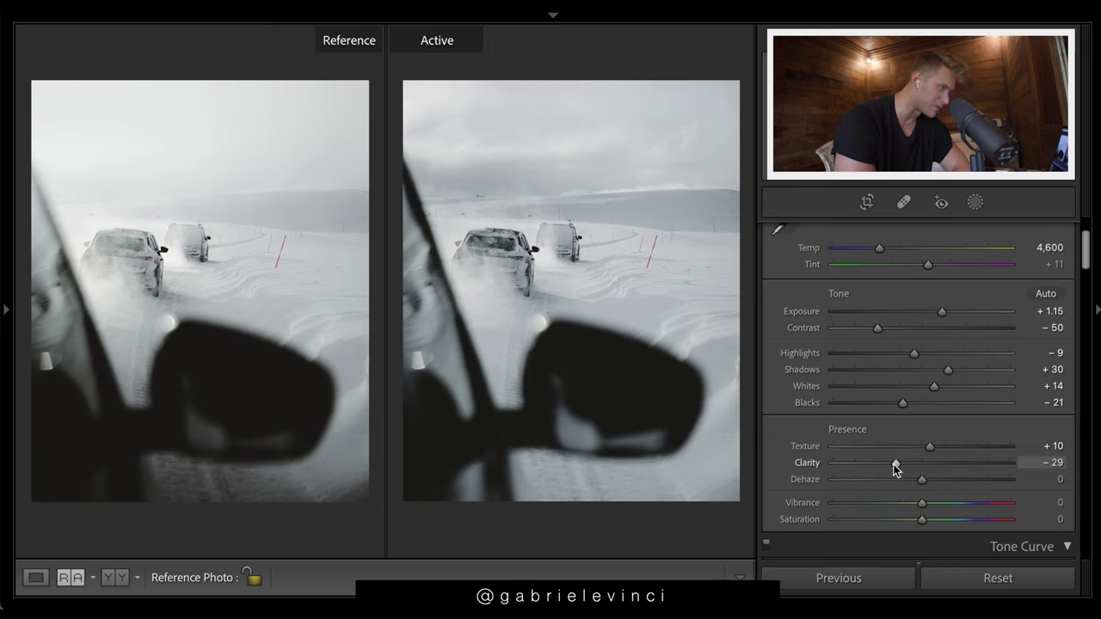
# Step: Cut saturation: red -40, orange -25, yellow -25, green -24, purple -39, magenta -34
pyautogui.scroll(-10, 951, 364)
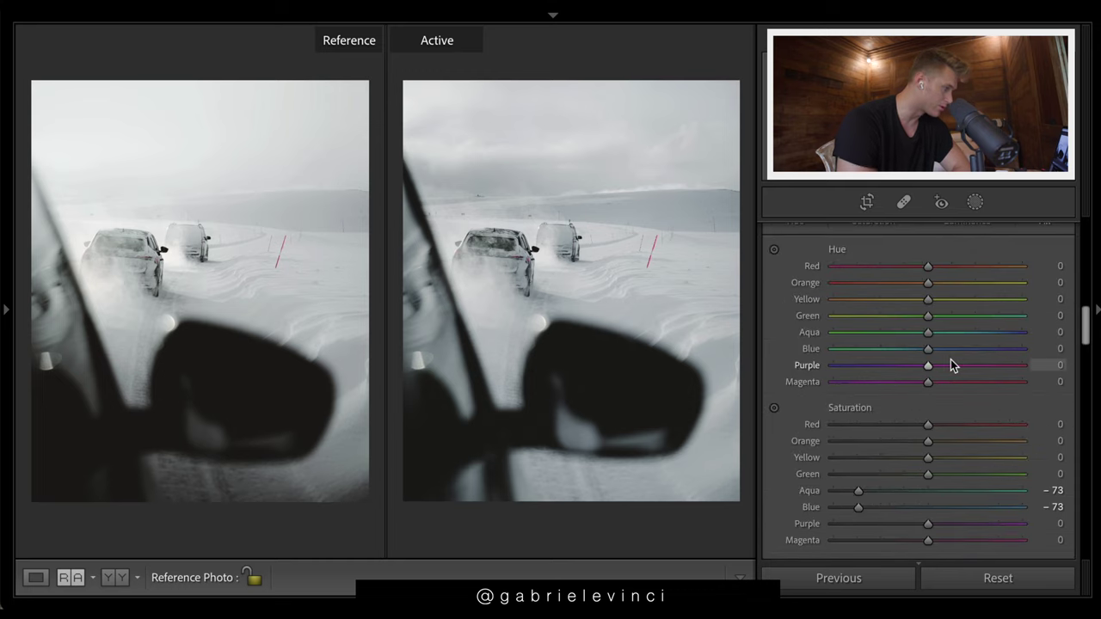
pyautogui.scroll(-1, 950, 360)
pyautogui.scroll(1, 950, 360)
pyautogui.moveTo(936, 457); pyautogui.dragTo(497, 418)
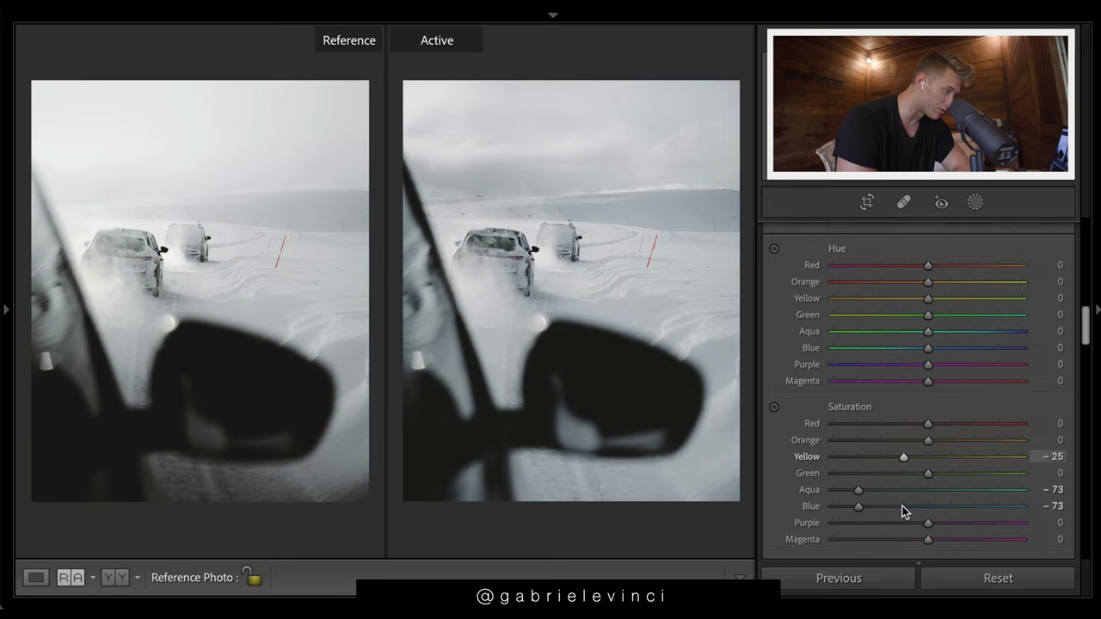
pyautogui.click(902, 474)
pyautogui.click(902, 441)
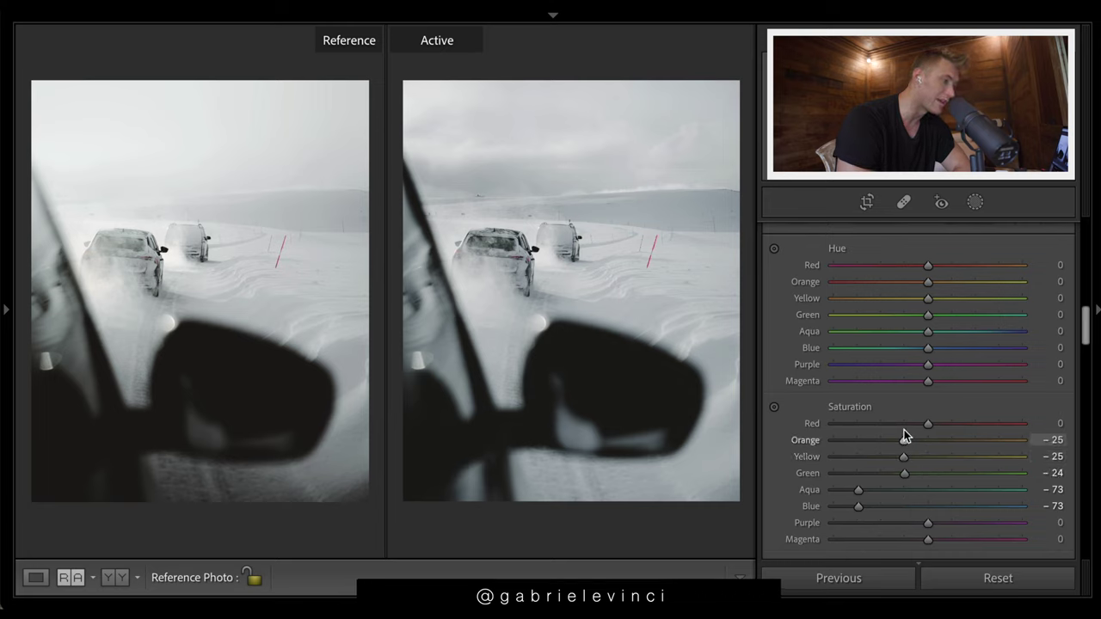
pyautogui.moveTo(903, 433)
pyautogui.mouseDown()
pyautogui.moveTo(1084, 422)
pyautogui.moveTo(832, 423)
pyautogui.moveTo(888, 443)
pyautogui.mouseUp()
pyautogui.scroll(-3, 973, 387)
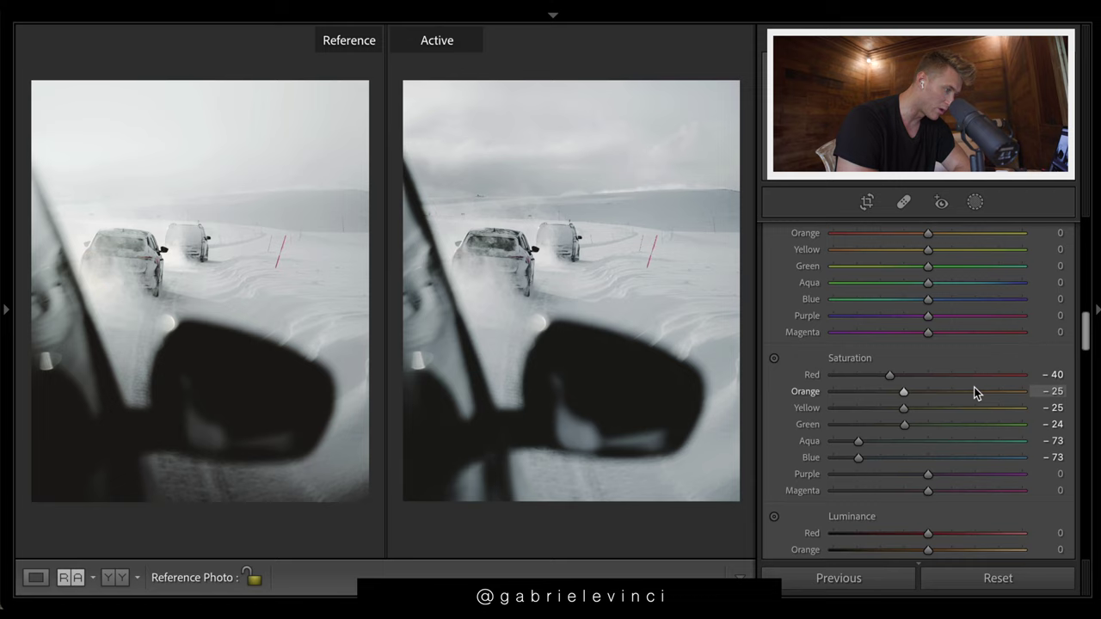
pyautogui.click(890, 421)
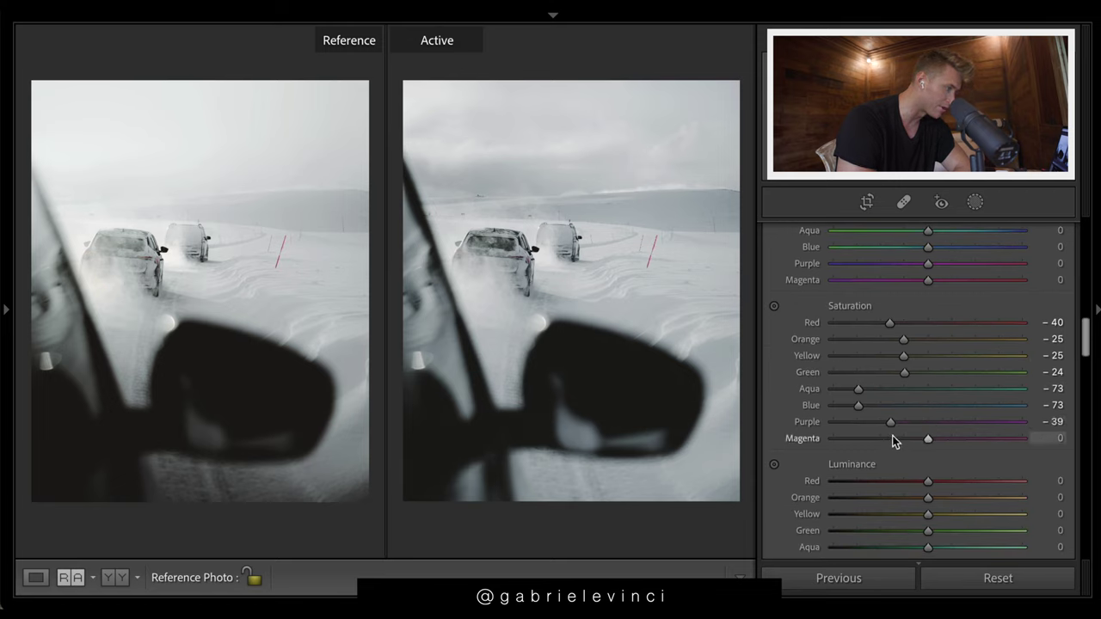
pyautogui.click(894, 438)
# Step: Set yellow luminance to +16, blue to +20, and purple to +9
pyautogui.scroll(-4, 977, 460)
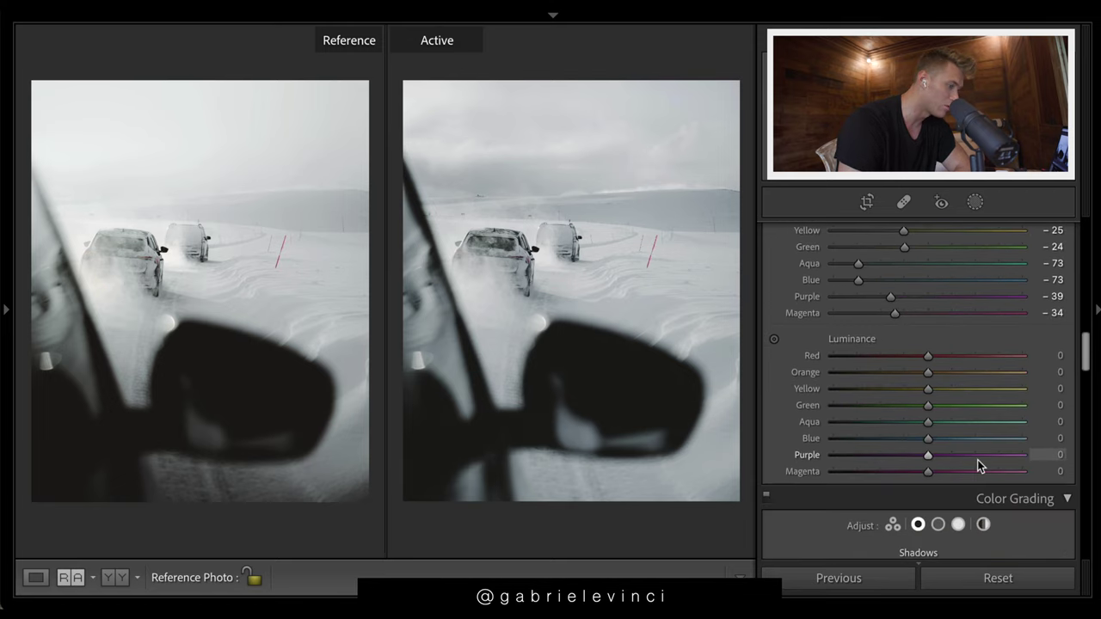
pyautogui.moveTo(927, 389); pyautogui.dragTo(1032, 388)
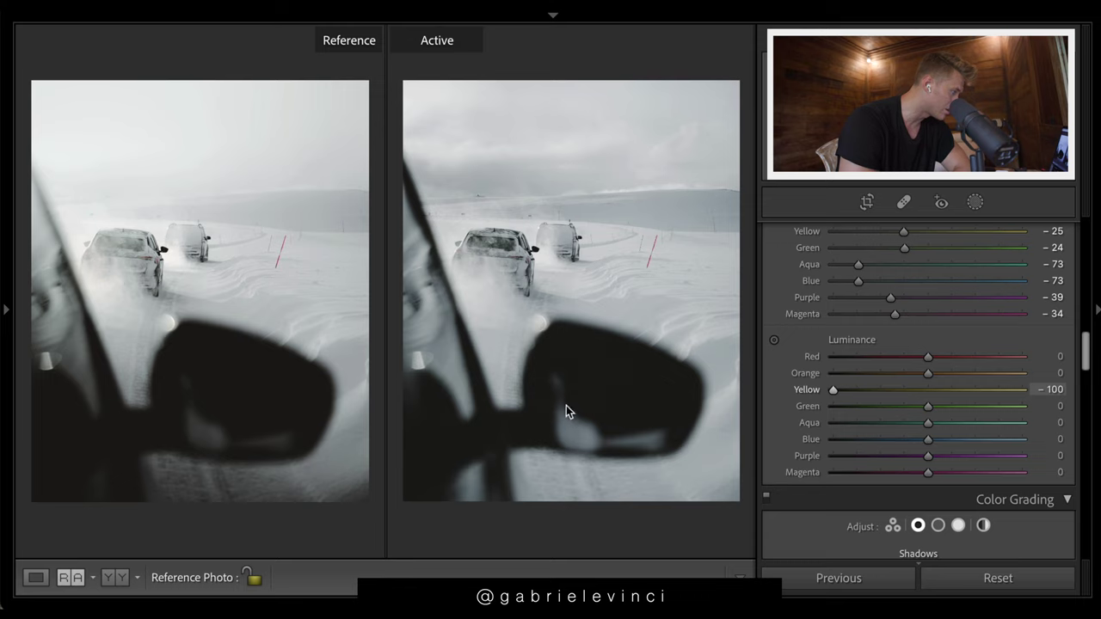
pyautogui.moveTo(929, 390)
pyautogui.mouseDown()
pyautogui.moveTo(1021, 375)
pyautogui.moveTo(746, 316)
pyautogui.moveTo(927, 378)
pyautogui.mouseUp()
pyautogui.moveTo(928, 440)
pyautogui.mouseDown()
pyautogui.moveTo(1037, 449)
pyautogui.moveTo(747, 442)
pyautogui.moveTo(1006, 447)
pyautogui.moveTo(929, 450)
pyautogui.moveTo(939, 449)
pyautogui.mouseUp()
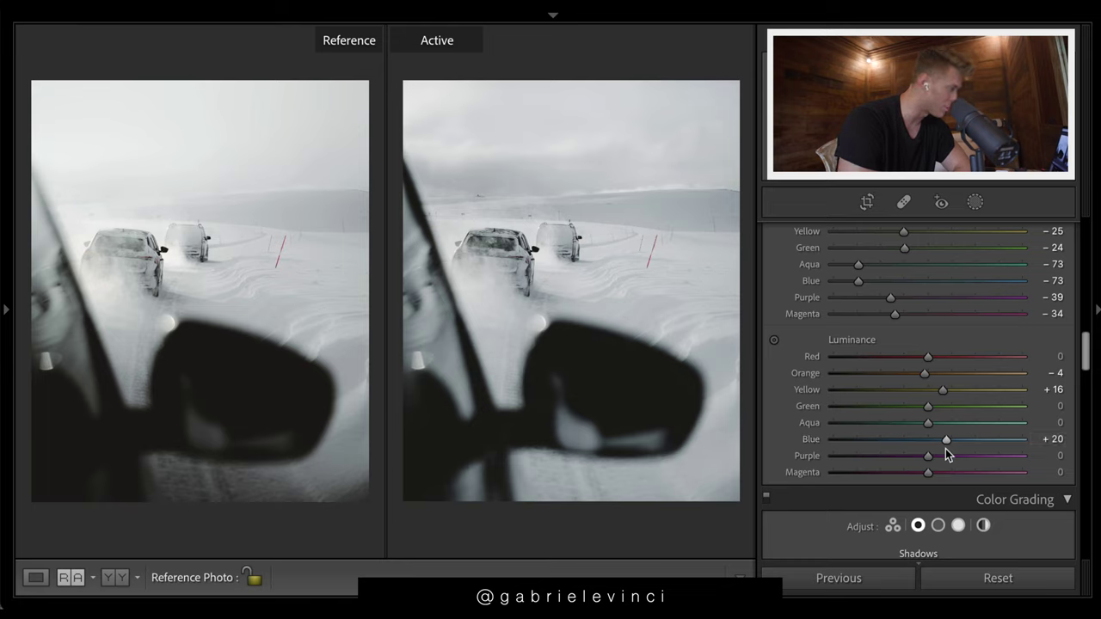
pyautogui.moveTo(943, 457)
pyautogui.mouseDown()
pyautogui.moveTo(832, 456)
pyautogui.moveTo(1023, 456)
pyautogui.moveTo(942, 460)
pyautogui.mouseUp()
# Step: Set the Color Grading shadow tint saturation to 2, then switch to highlights
pyautogui.scroll(-5, 1018, 379)
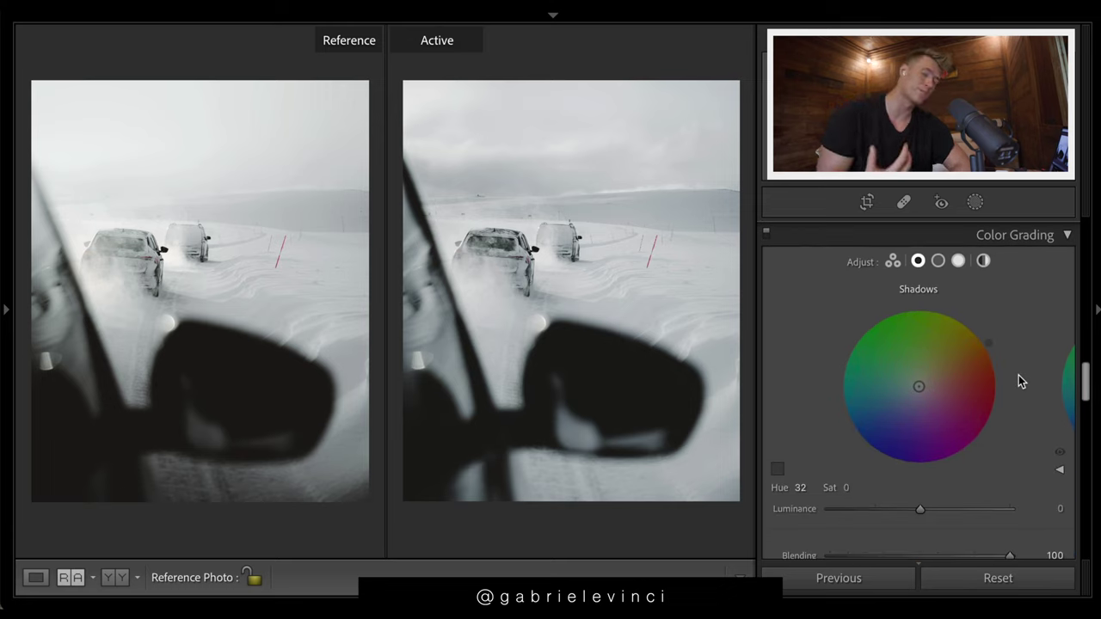
pyautogui.scroll(-1, 1018, 367)
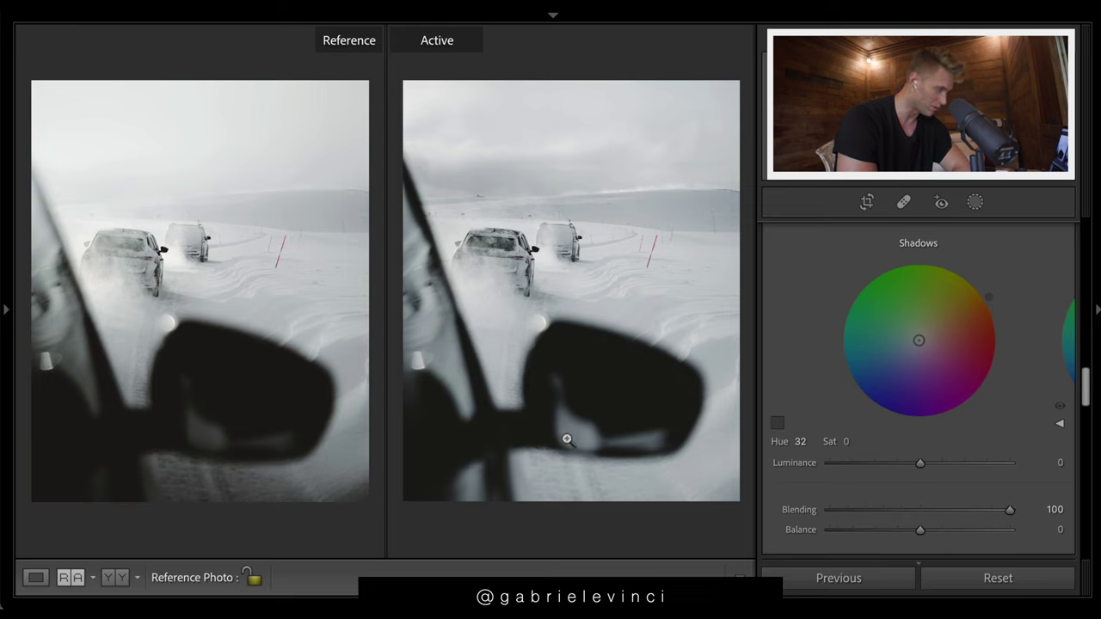
pyautogui.scroll(1, 1025, 272)
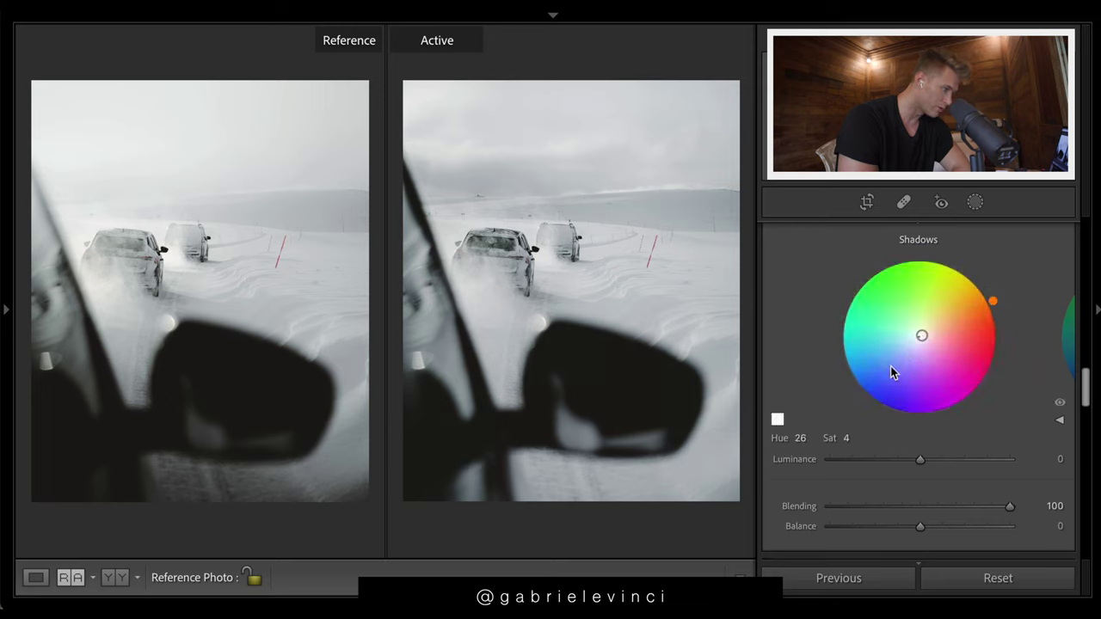
pyautogui.click(847, 439)
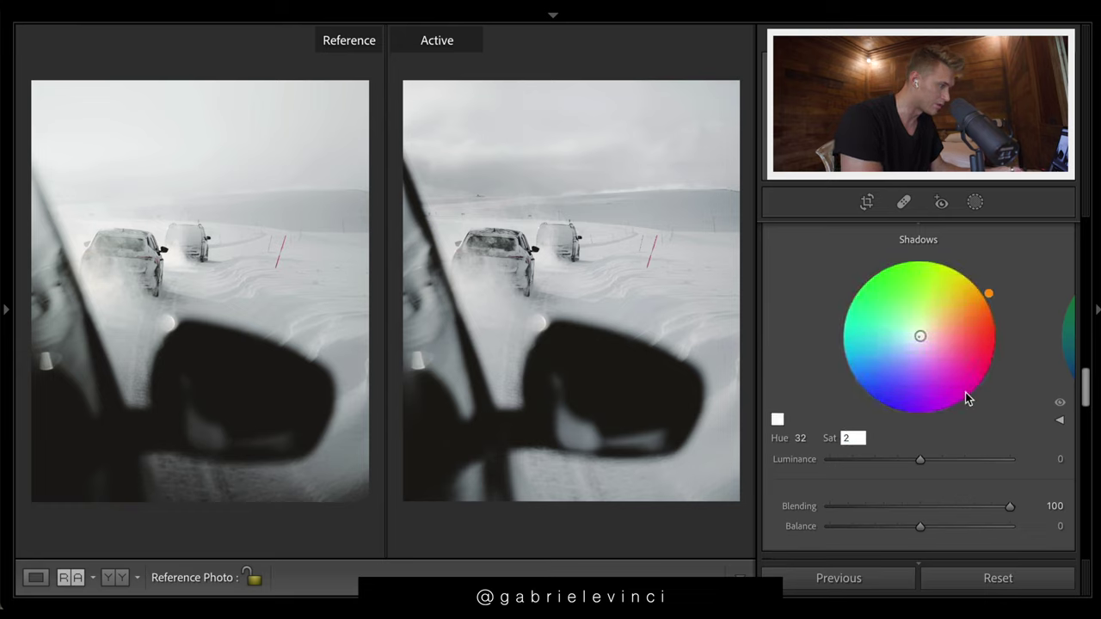
pyautogui.press('Return')
pyautogui.scroll(2, 1056, 275)
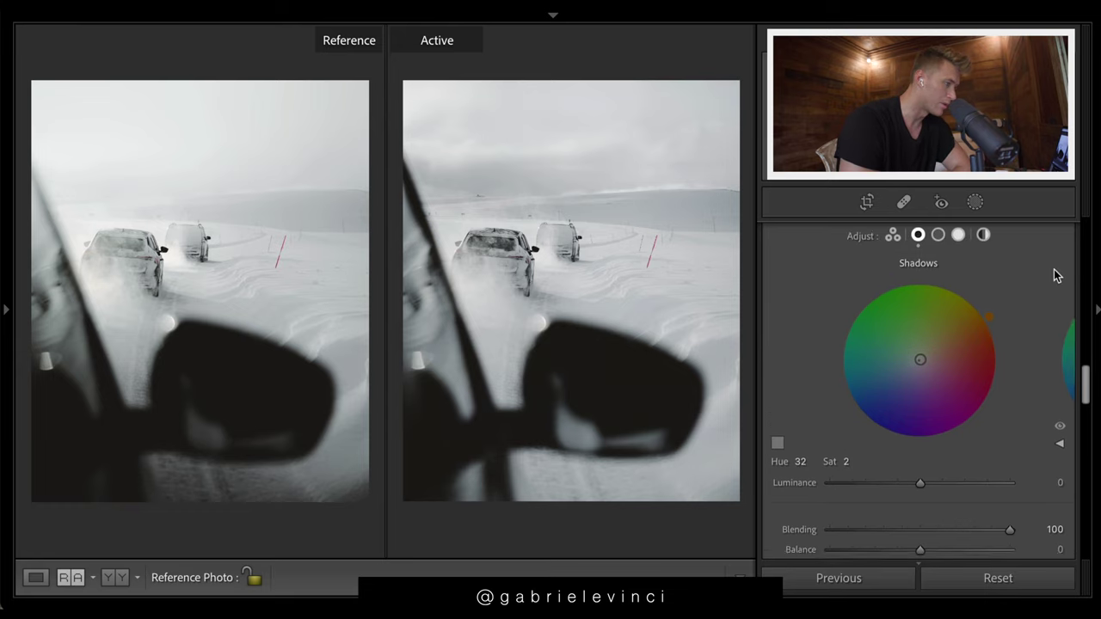
pyautogui.click(957, 281)
# Step: Drop the Detail panel's sharpening amount from 40 to 0
pyautogui.scroll(-2, 889, 372)
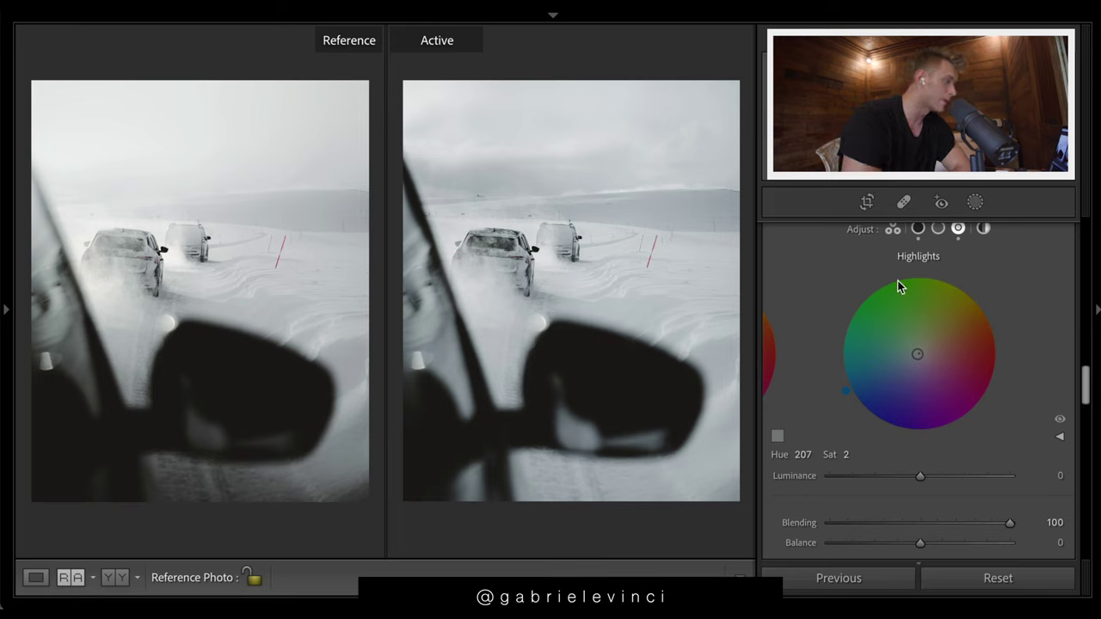
pyautogui.scroll(-5, 1051, 411)
pyautogui.scroll(3, 1052, 407)
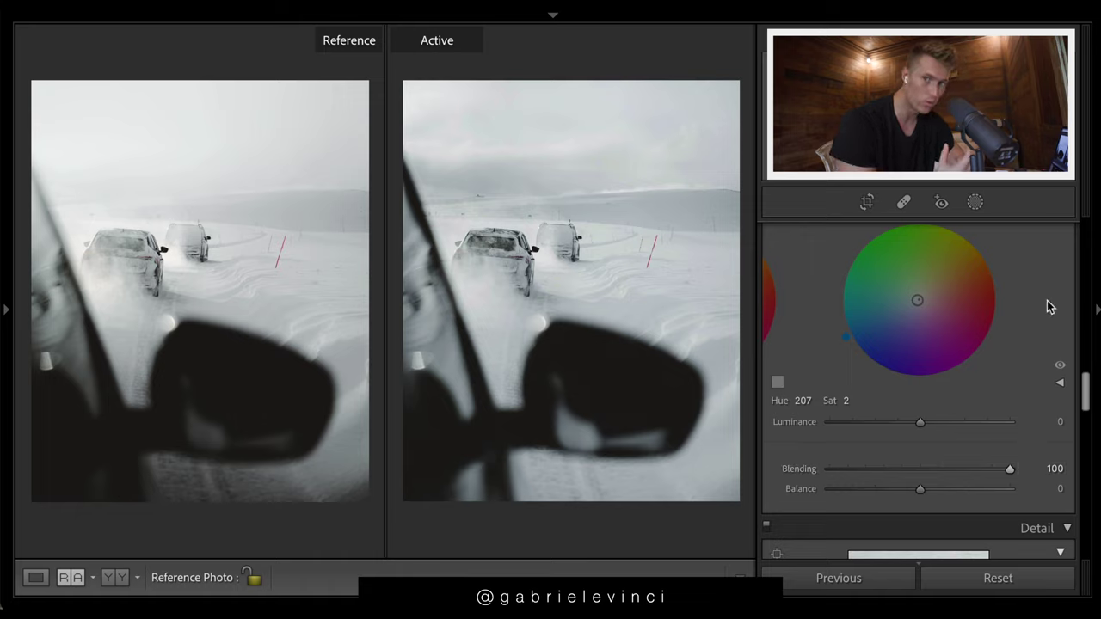
pyautogui.scroll(4, 1018, 304)
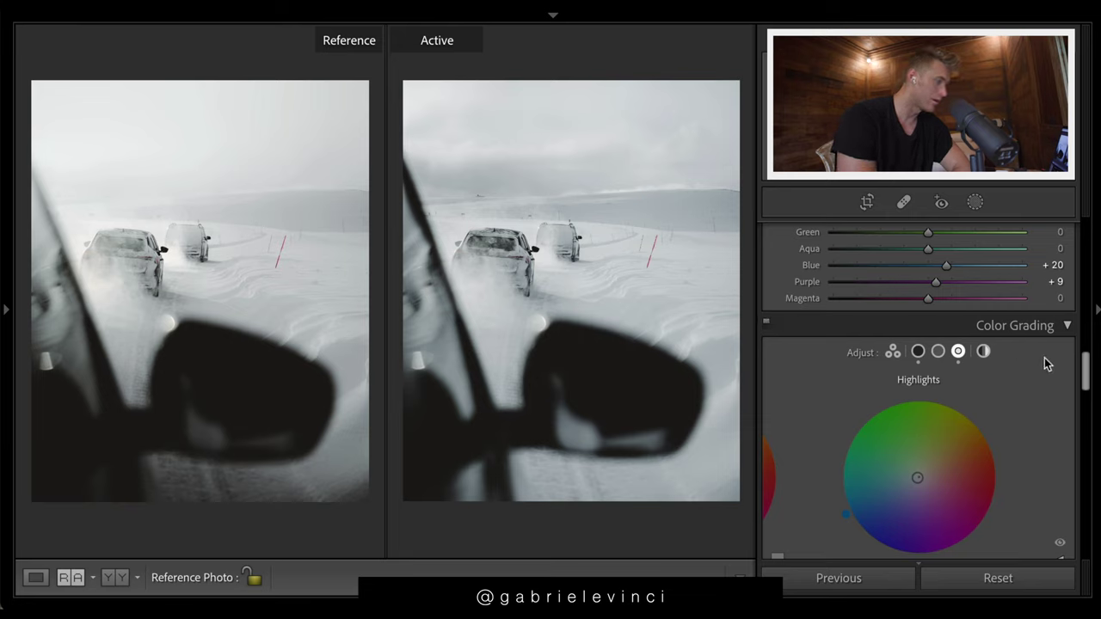
pyautogui.scroll(-10, 1044, 358)
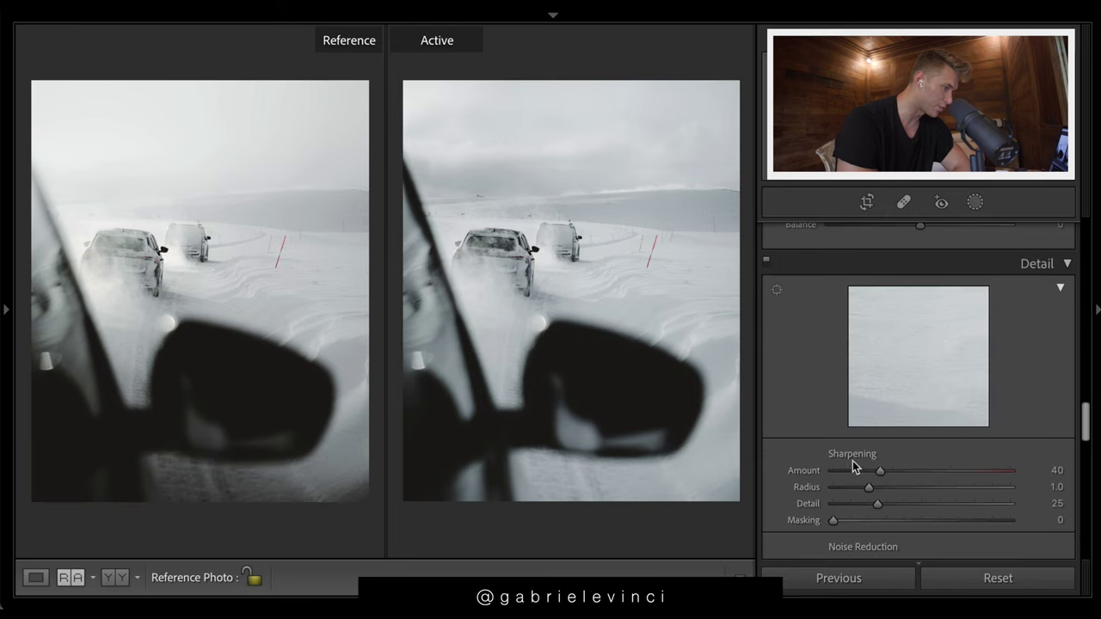
pyautogui.moveTo(876, 471); pyautogui.dragTo(829, 471)
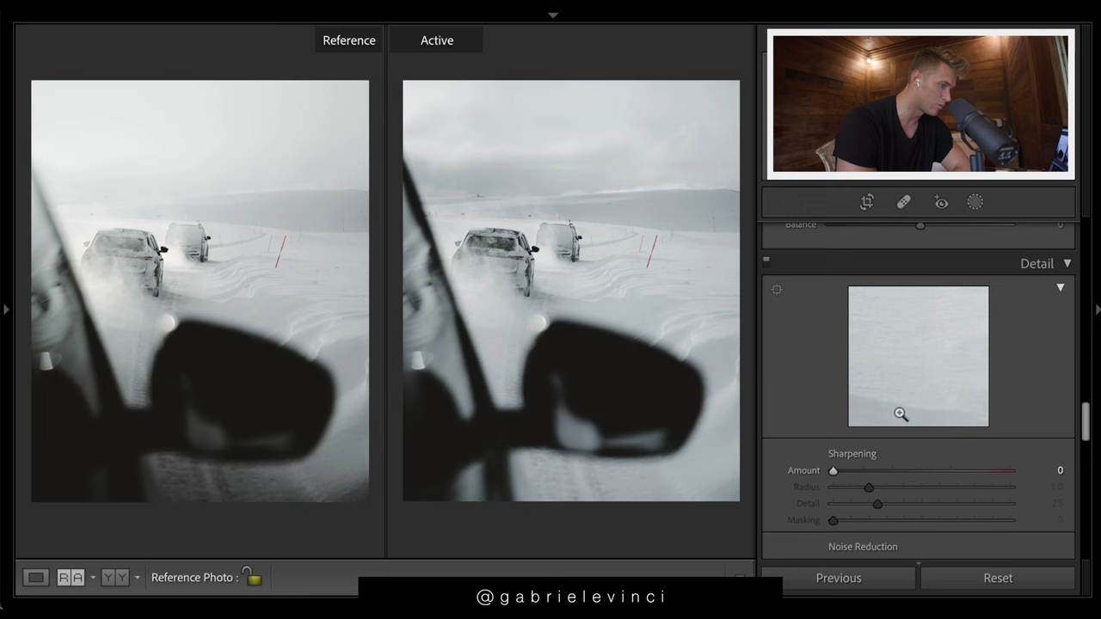
pyautogui.scroll(-5, 900, 414)
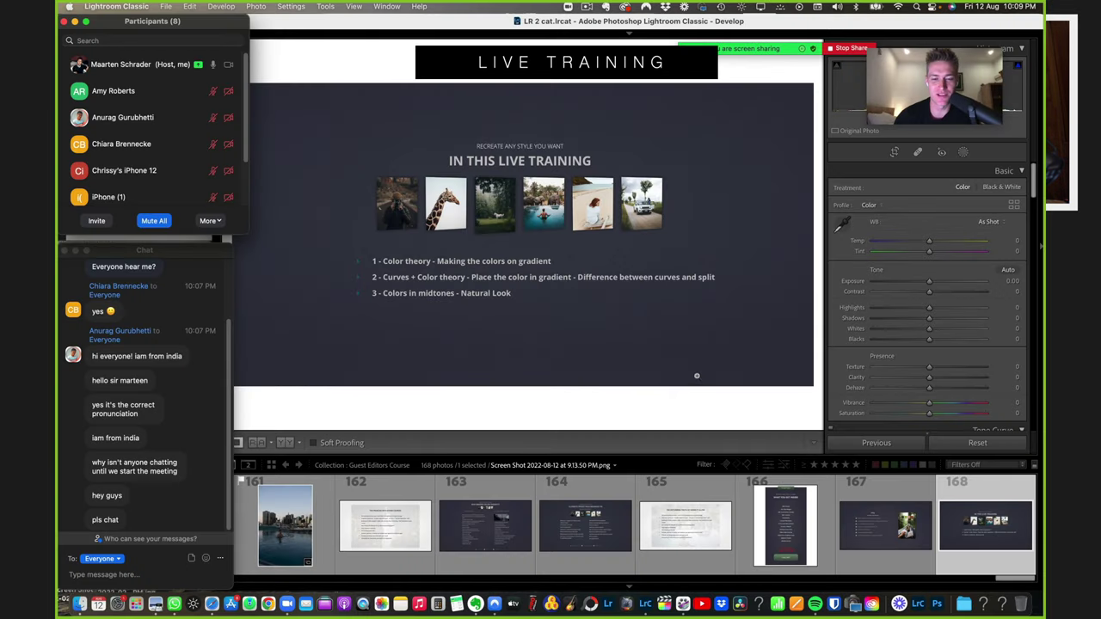
pyautogui.moveTo(697, 374); pyautogui.dragTo(599, 250)
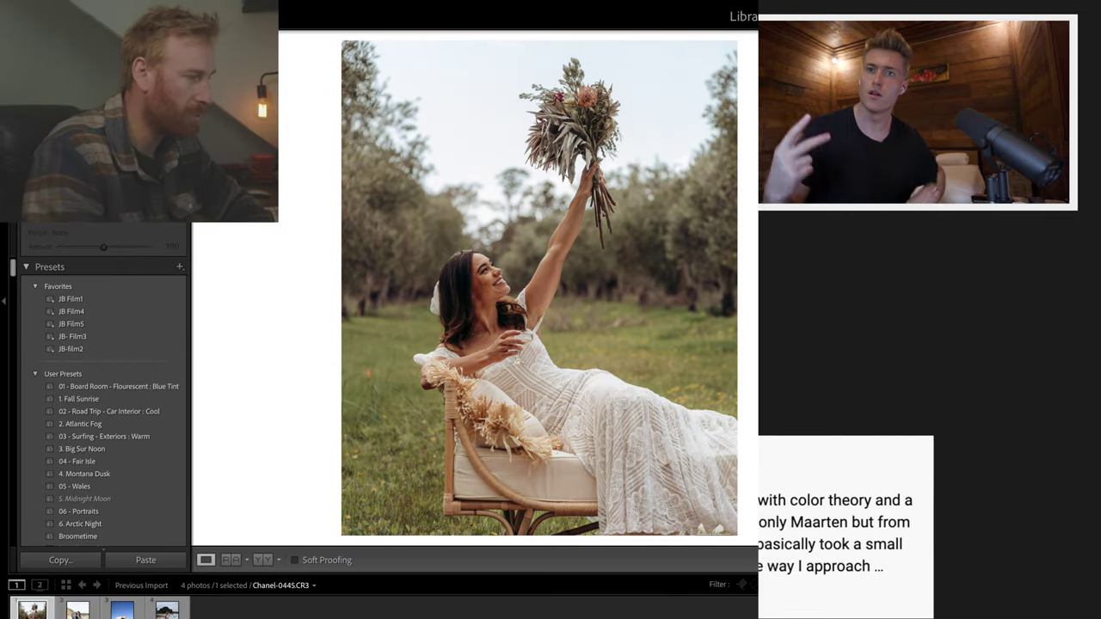
pyautogui.press('Right')
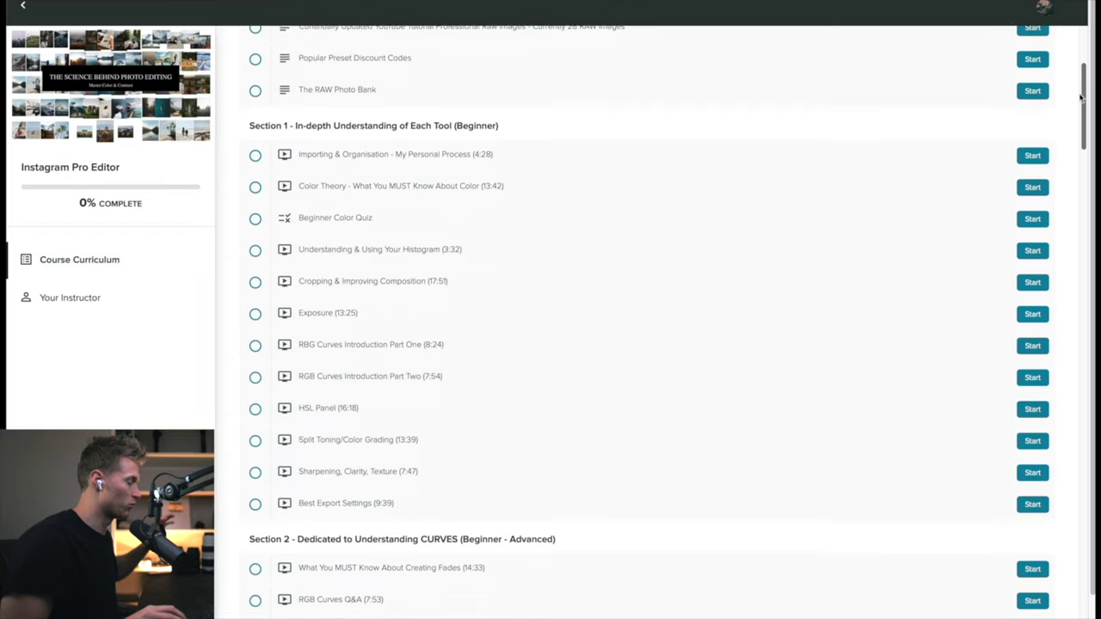
pyautogui.scroll(-5, 1080, 133)
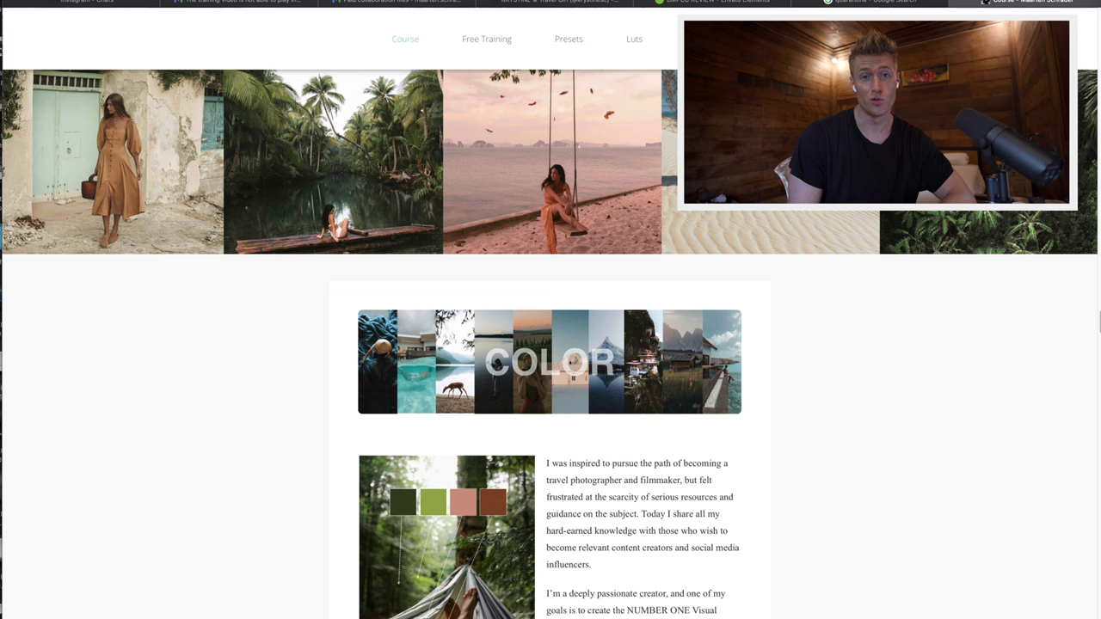
# Step: Scroll the course page past the FAQ and guarantee down to the Reviews section
pyautogui.scroll(-2, 550, 344)
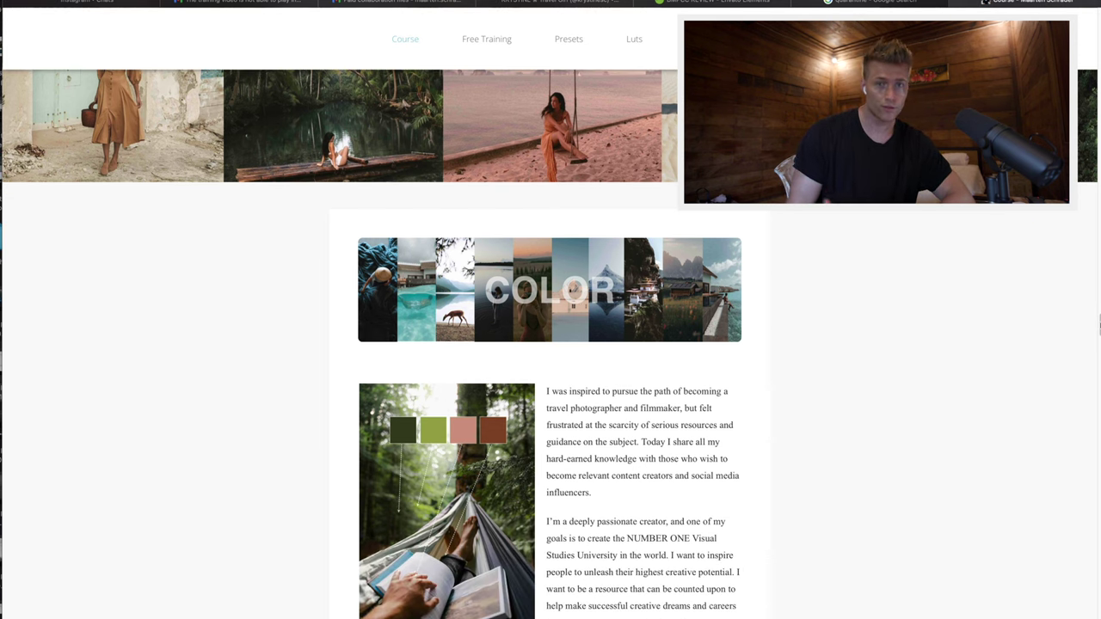
pyautogui.scroll(-15, 550, 344)
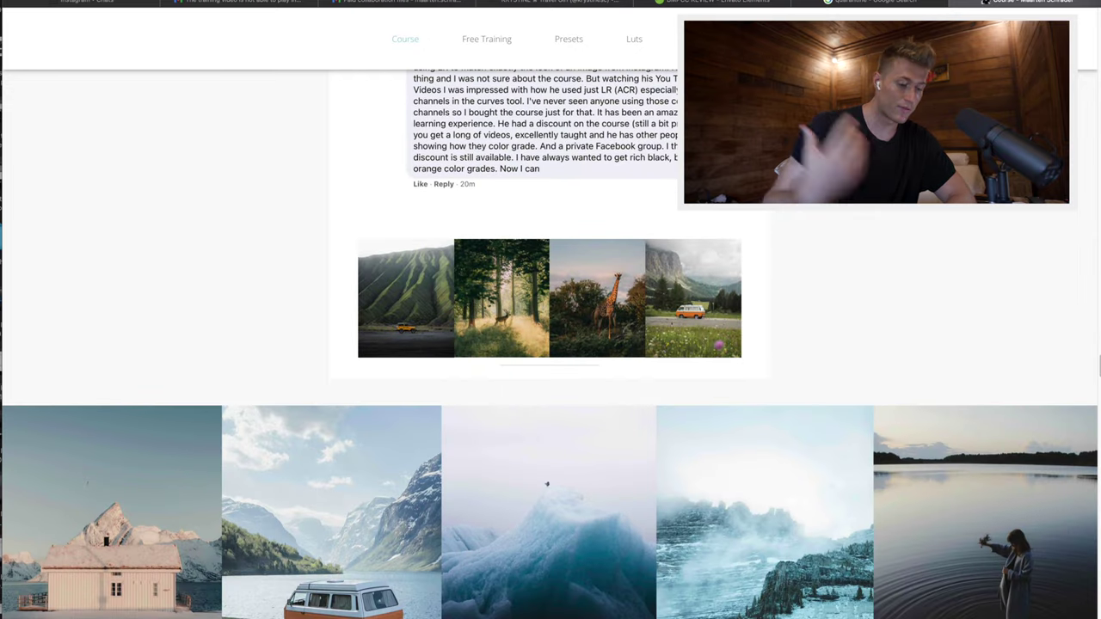
pyautogui.scroll(-8, 550, 344)
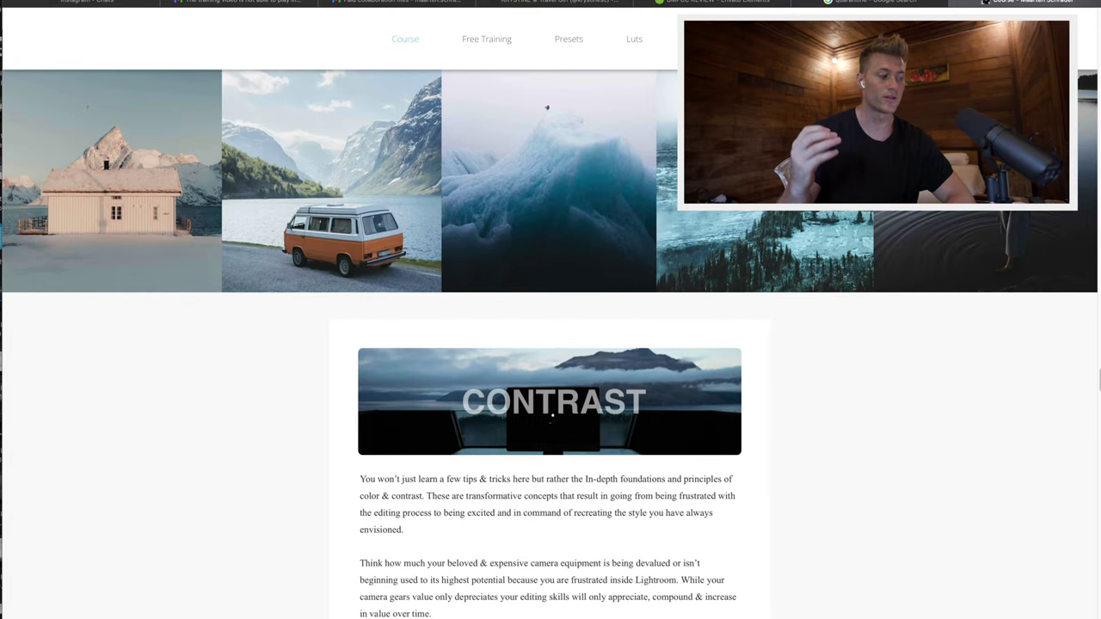
pyautogui.scroll(-20, 550, 344)
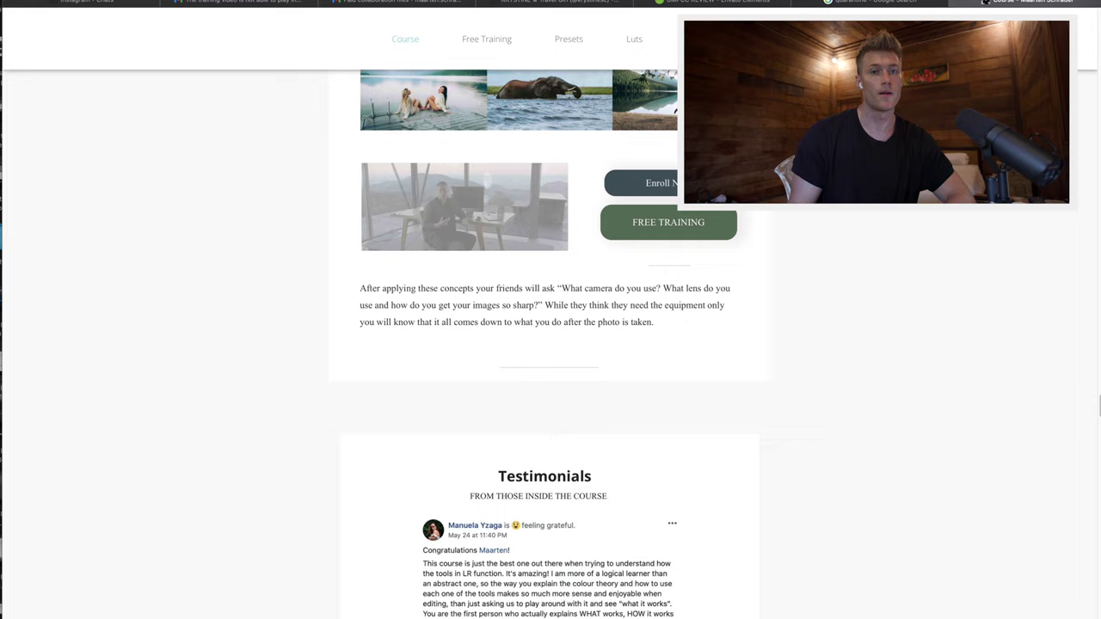
pyautogui.scroll(-20, 550, 344)
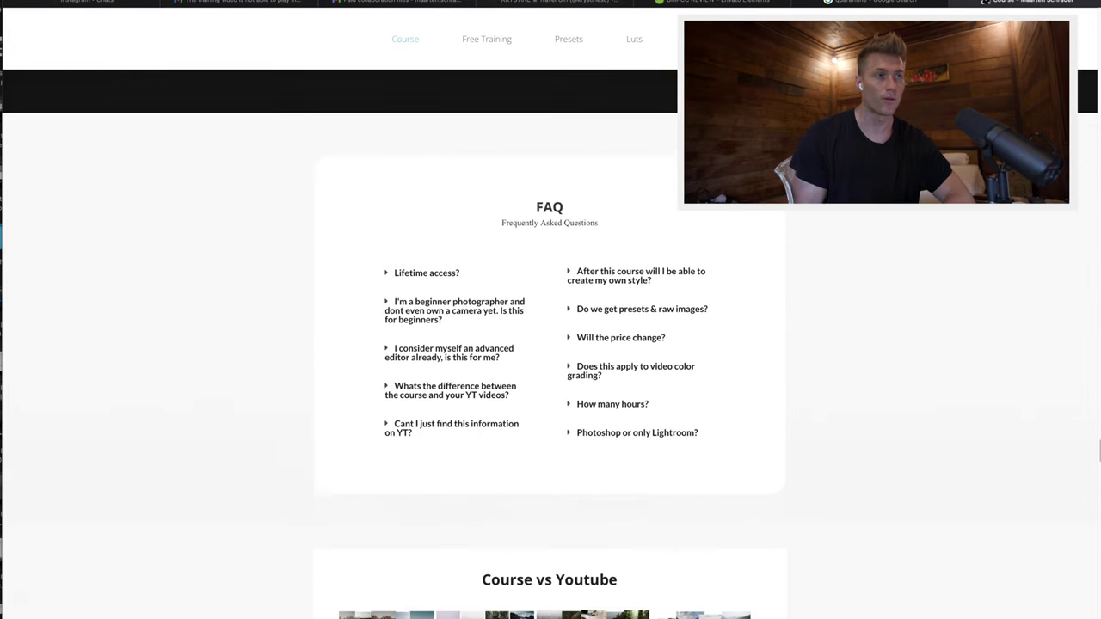
pyautogui.scroll(-20, 551, 344)
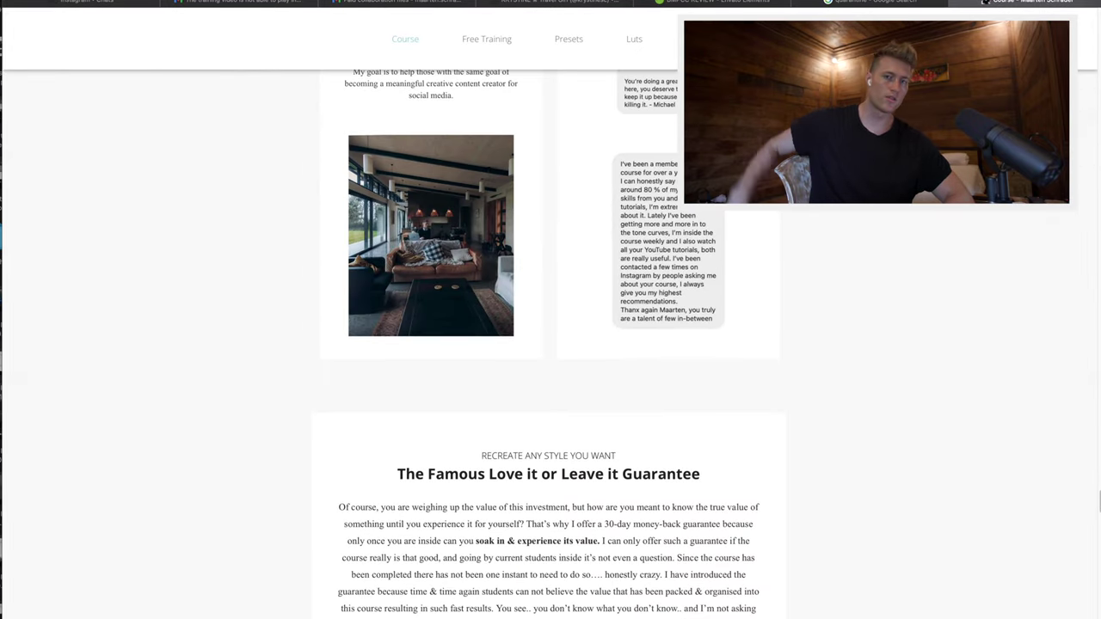
pyautogui.scroll(-4, 550, 344)
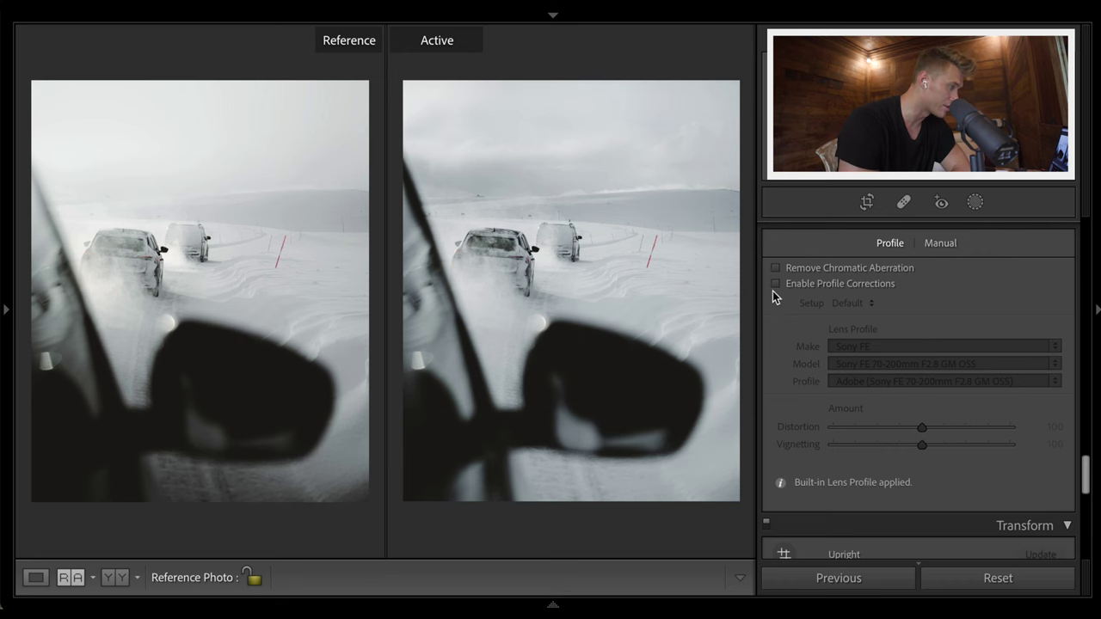
# Step: Enable lens profile corrections and add a −19 post-crop vignette with highlights 100, feather 76, midpoint 40
pyautogui.click(775, 283)
pyautogui.scroll(-10, 977, 450)
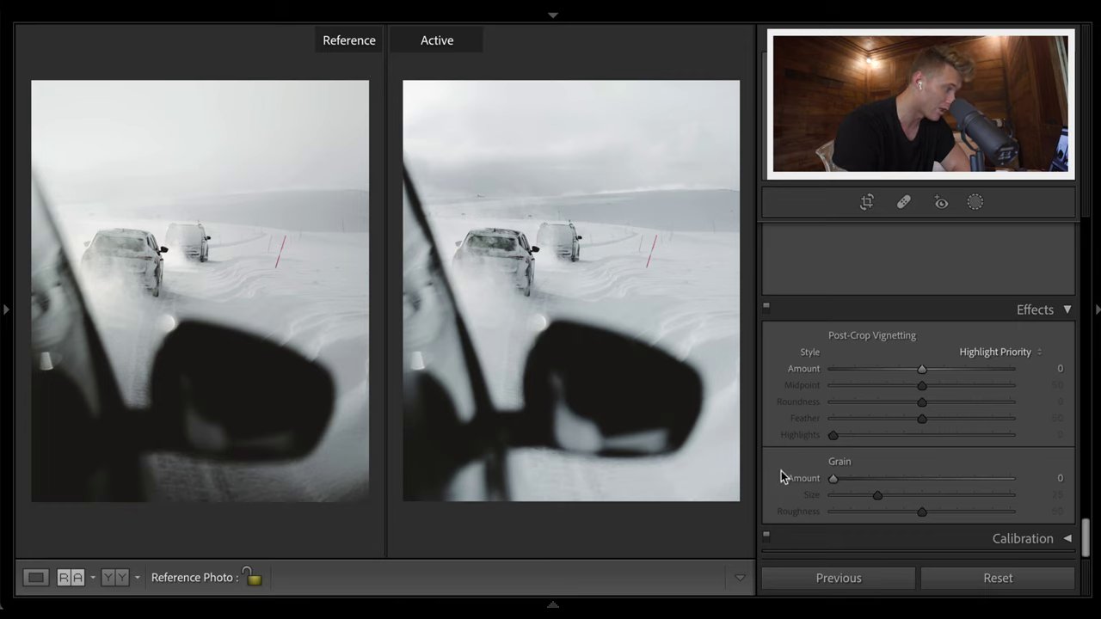
pyautogui.moveTo(921, 369); pyautogui.dragTo(903, 369)
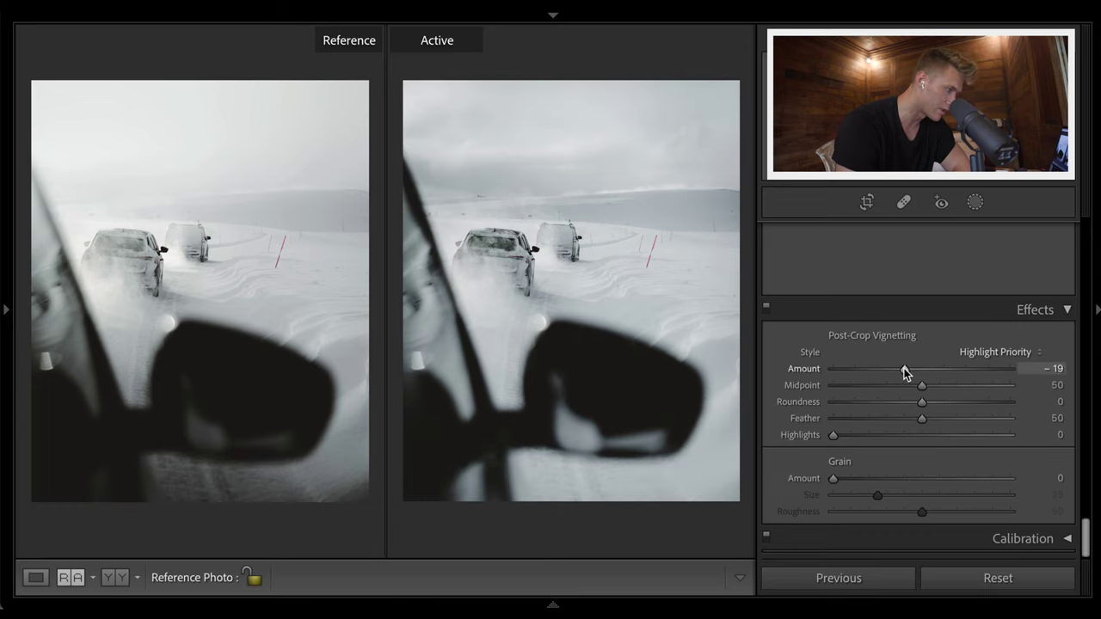
pyautogui.click(1011, 434)
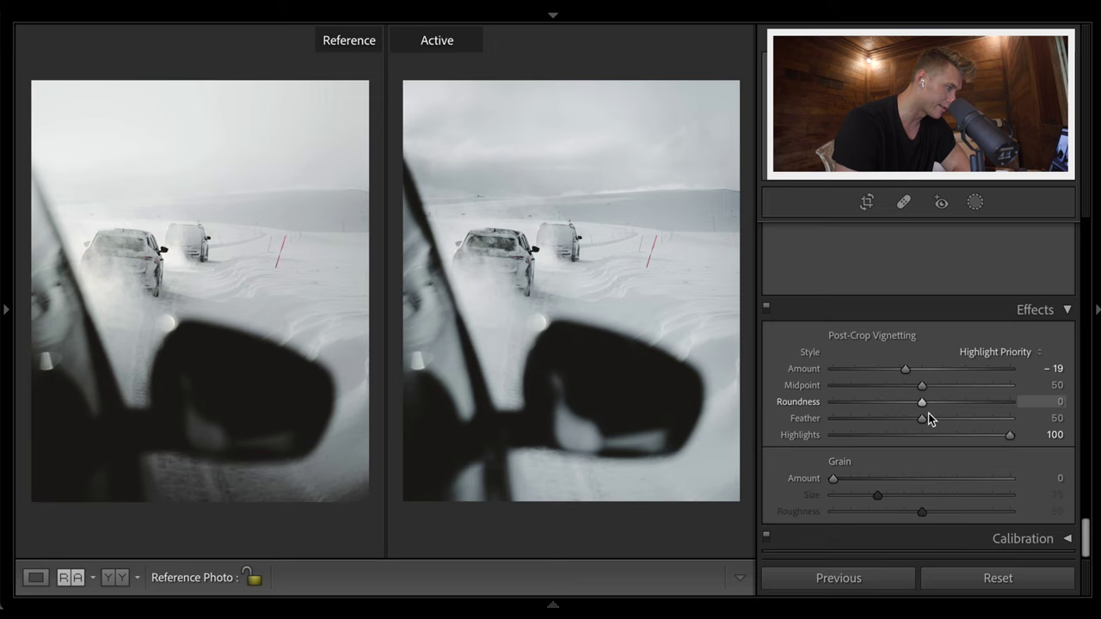
pyautogui.moveTo(916, 418); pyautogui.dragTo(939, 444)
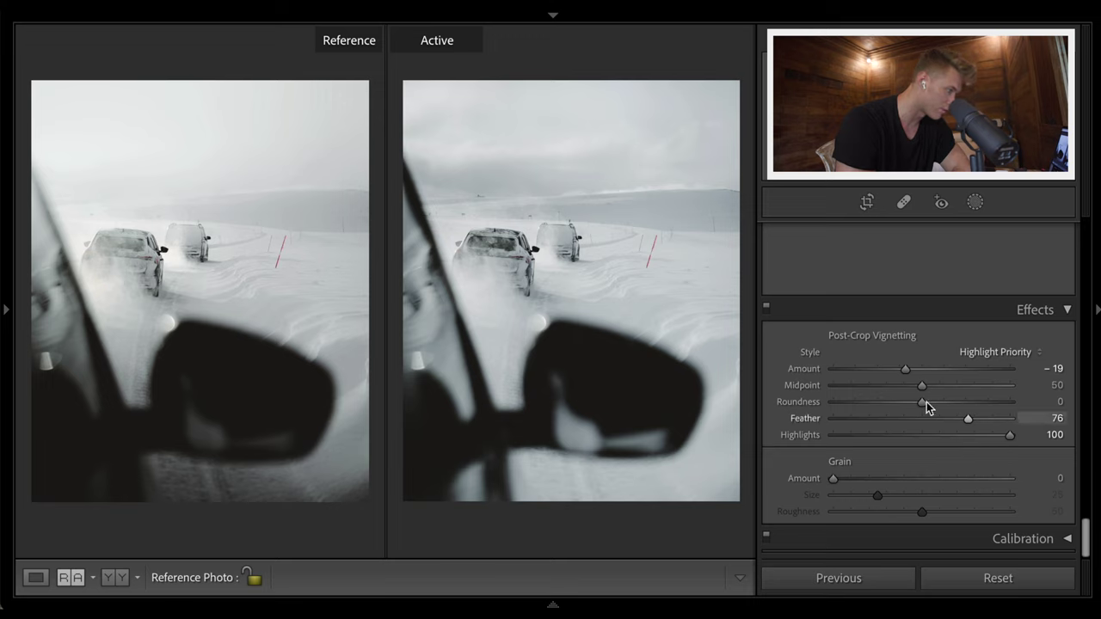
pyautogui.moveTo(922, 386)
pyautogui.mouseDown()
pyautogui.moveTo(817, 387)
pyautogui.moveTo(941, 394)
pyautogui.moveTo(902, 387)
pyautogui.mouseUp()
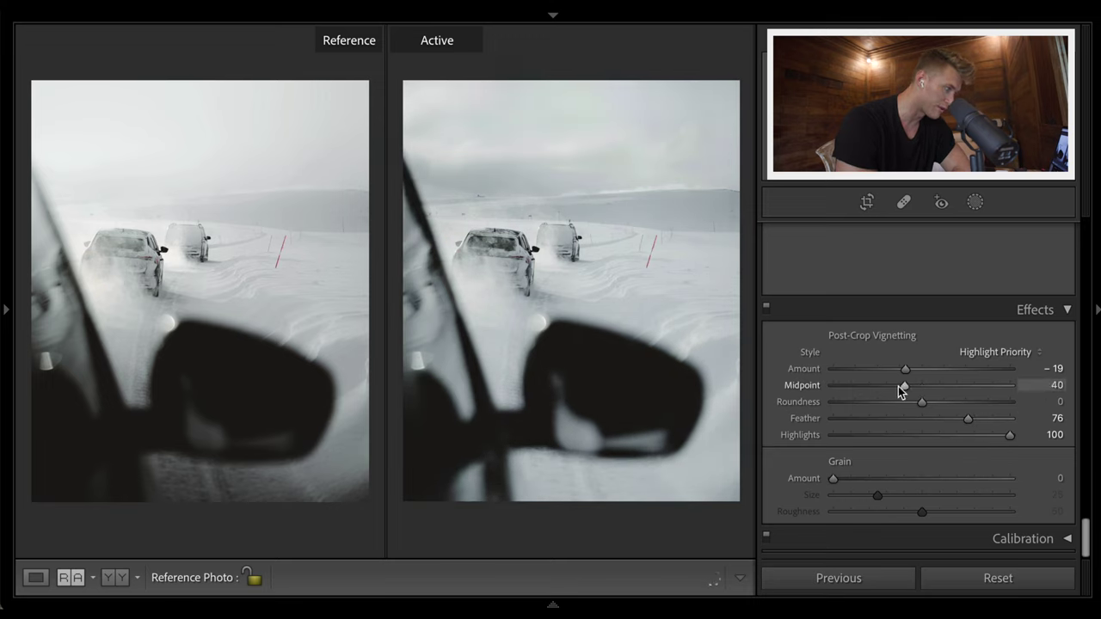
pyautogui.scroll(15, 920, 309)
# Step: In Masking, brighten the sky mask's highlights and add a little haze to it
pyautogui.click(973, 205)
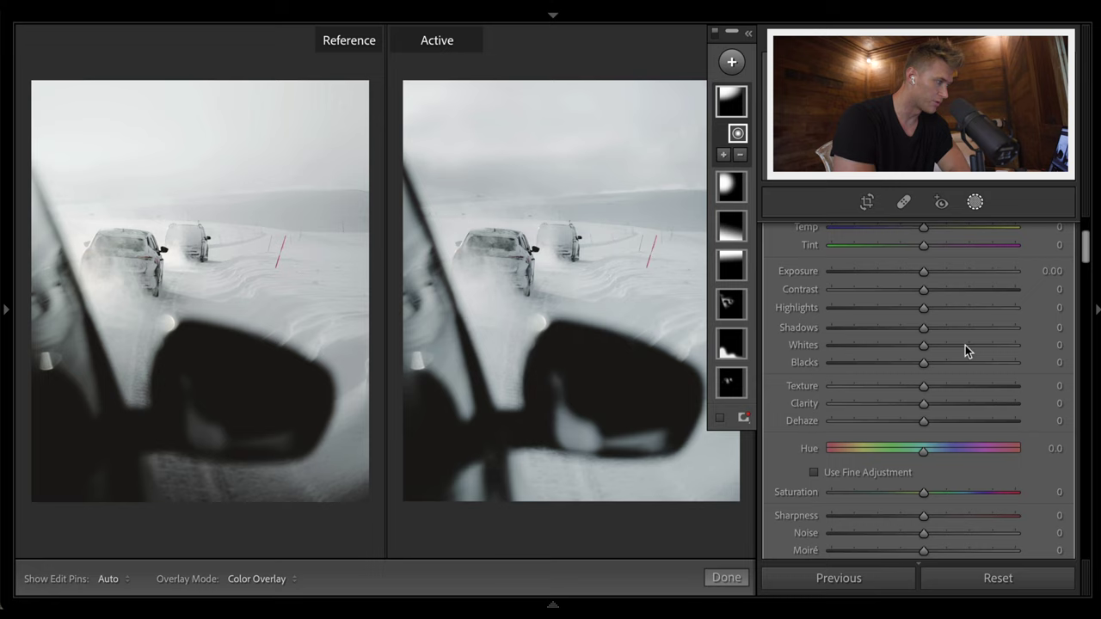
pyautogui.click(733, 108)
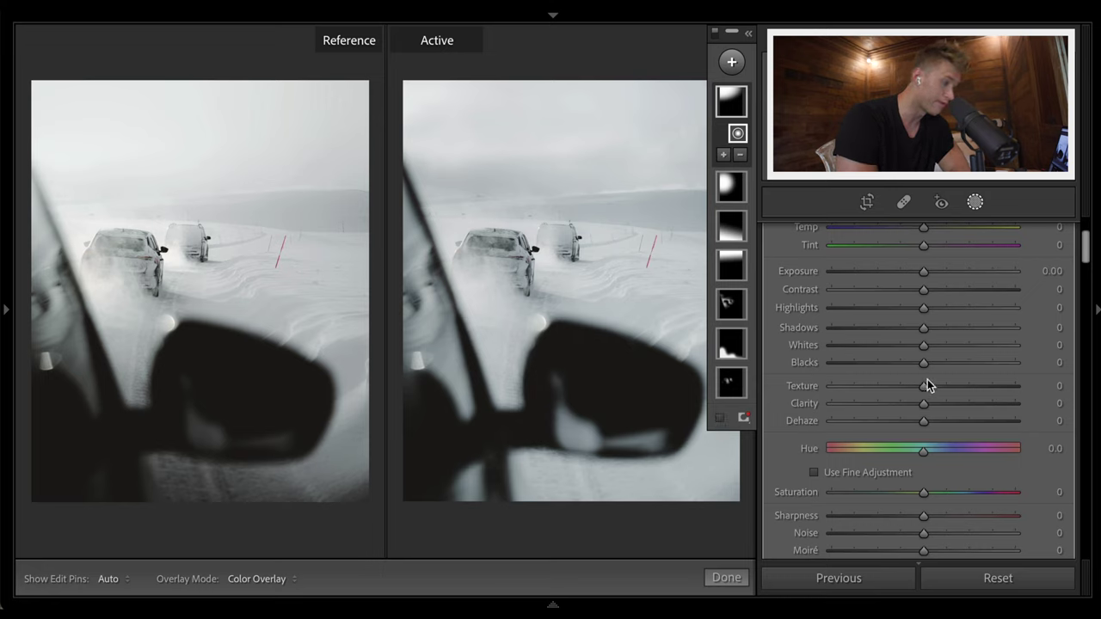
pyautogui.moveTo(923, 307)
pyautogui.mouseDown()
pyautogui.moveTo(955, 305)
pyautogui.moveTo(945, 309)
pyautogui.mouseUp()
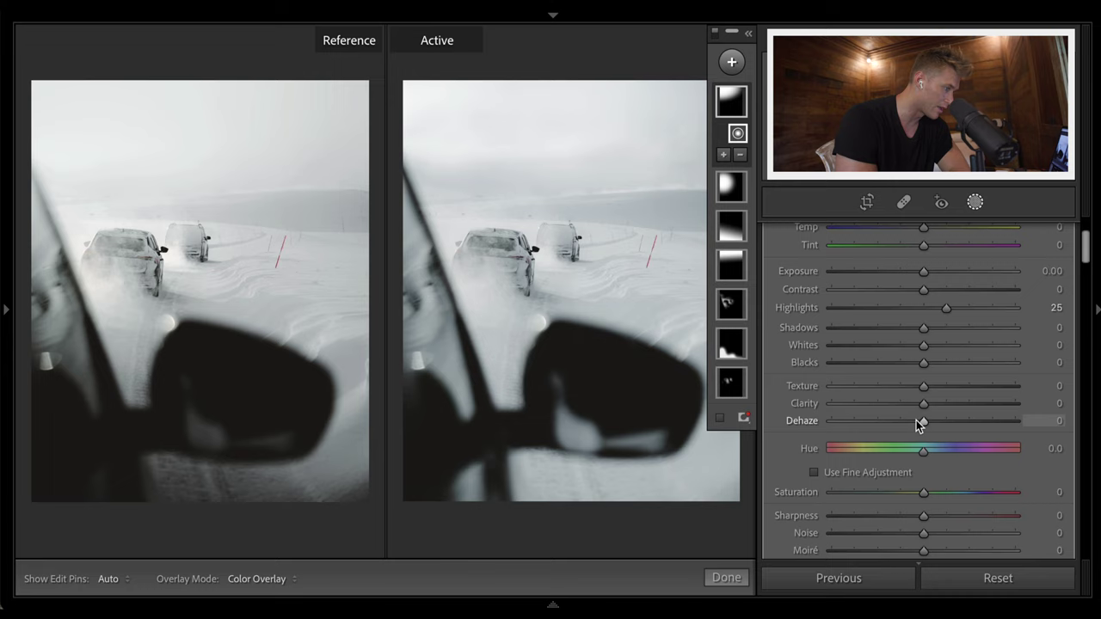
pyautogui.moveTo(918, 422)
pyautogui.mouseDown()
pyautogui.moveTo(794, 422)
pyautogui.moveTo(970, 420)
pyautogui.moveTo(904, 425)
pyautogui.mouseUp()
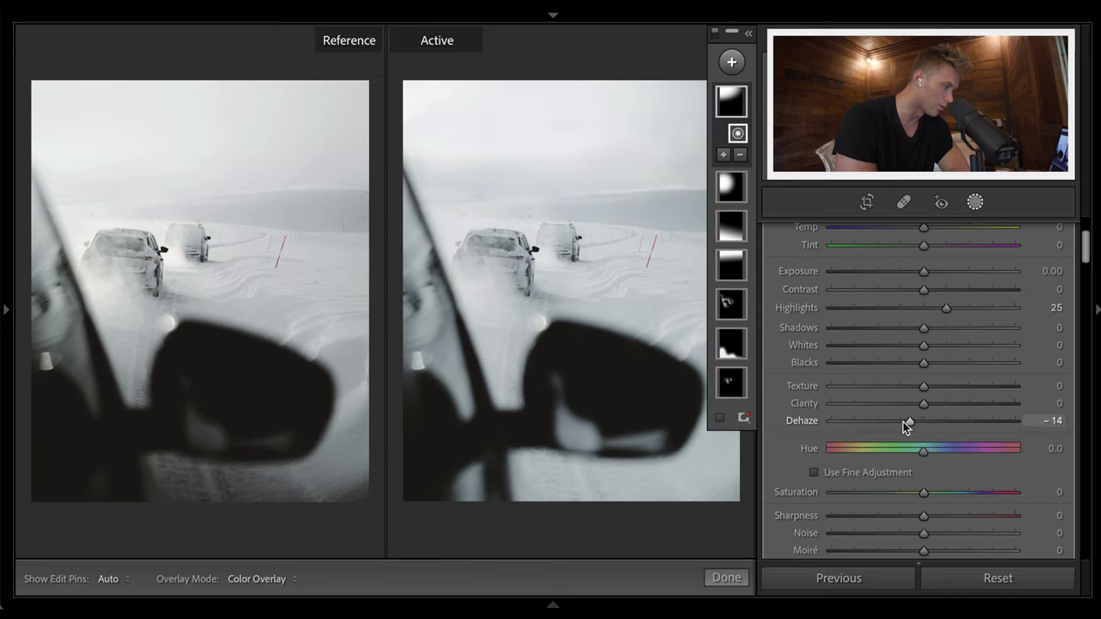
pyautogui.scroll(-5, 1027, 442)
pyautogui.scroll(6, 988, 387)
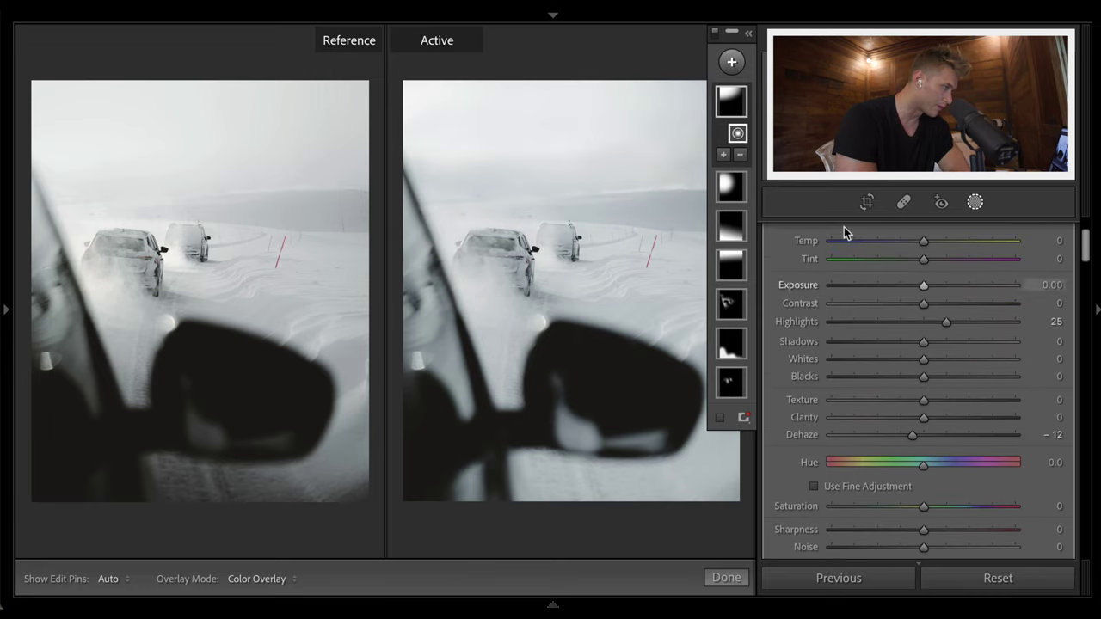
# Step: Raise the second mask's exposure to 0.75 with its overlay hidden
pyautogui.click(729, 187)
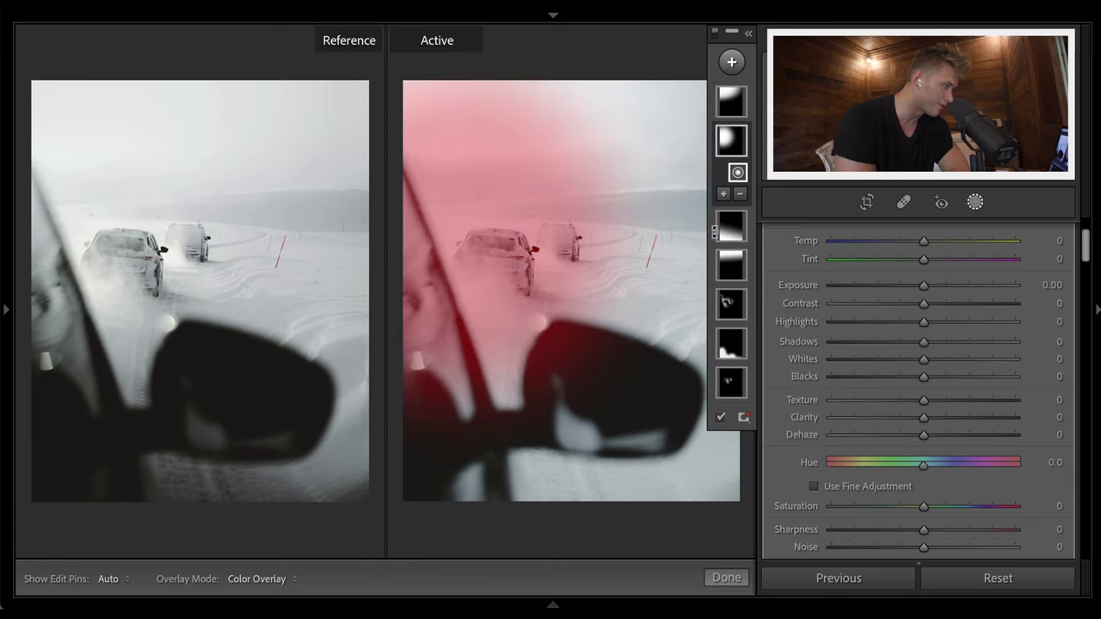
pyautogui.click(720, 418)
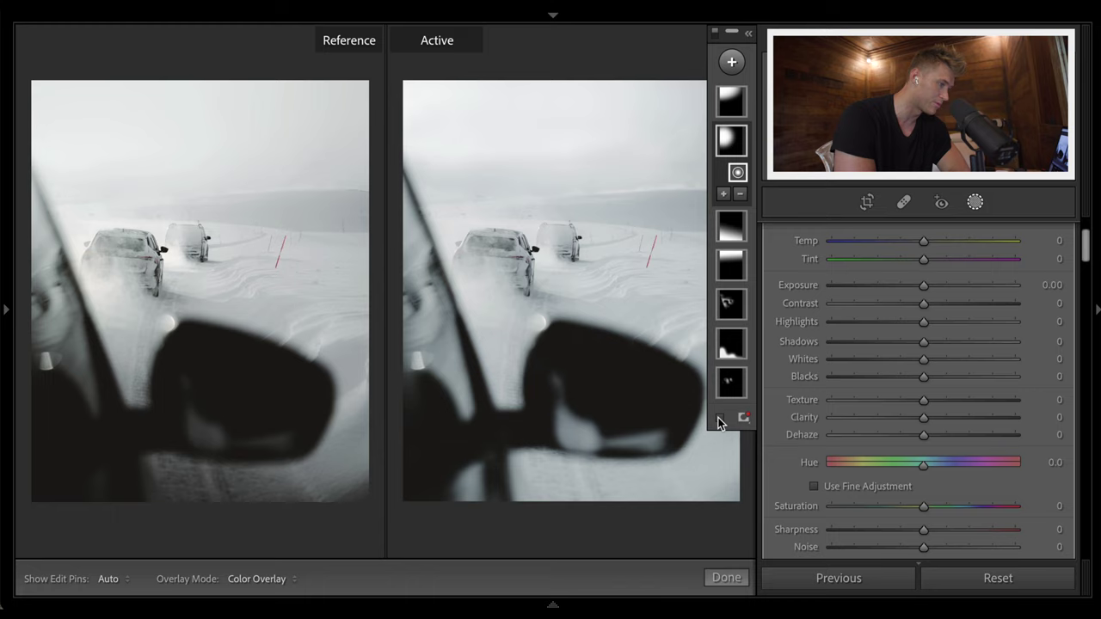
pyautogui.moveTo(923, 285)
pyautogui.mouseDown()
pyautogui.moveTo(938, 289)
pyautogui.moveTo(927, 286)
pyautogui.mouseUp()
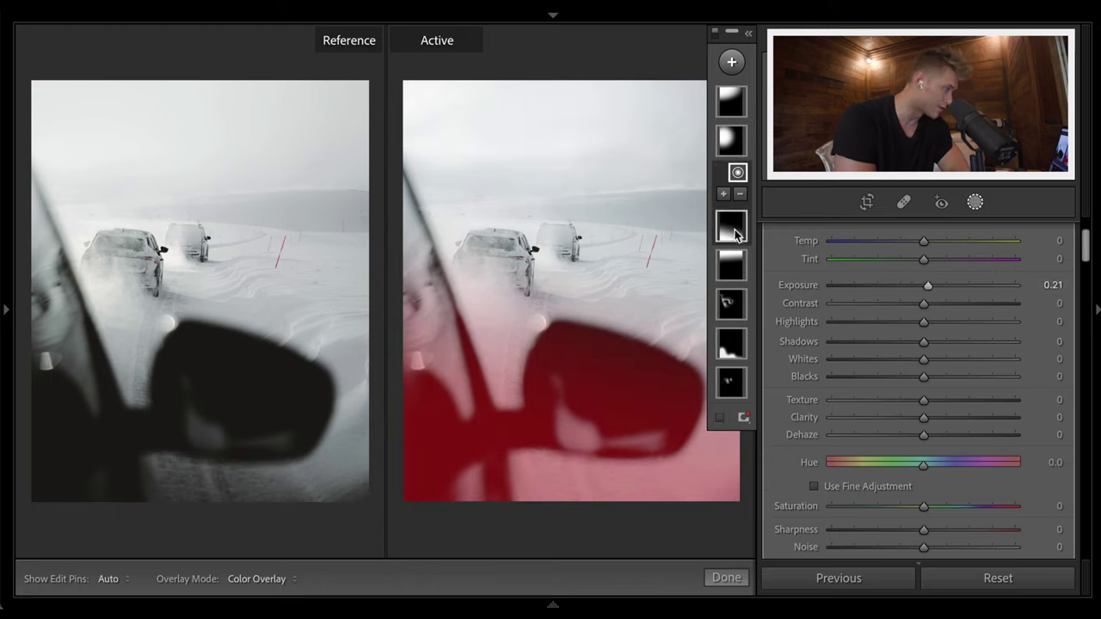
# Step: Darken the foreground linear gradient mask to about −1.10 exposure
pyautogui.click(734, 230)
pyautogui.click(717, 418)
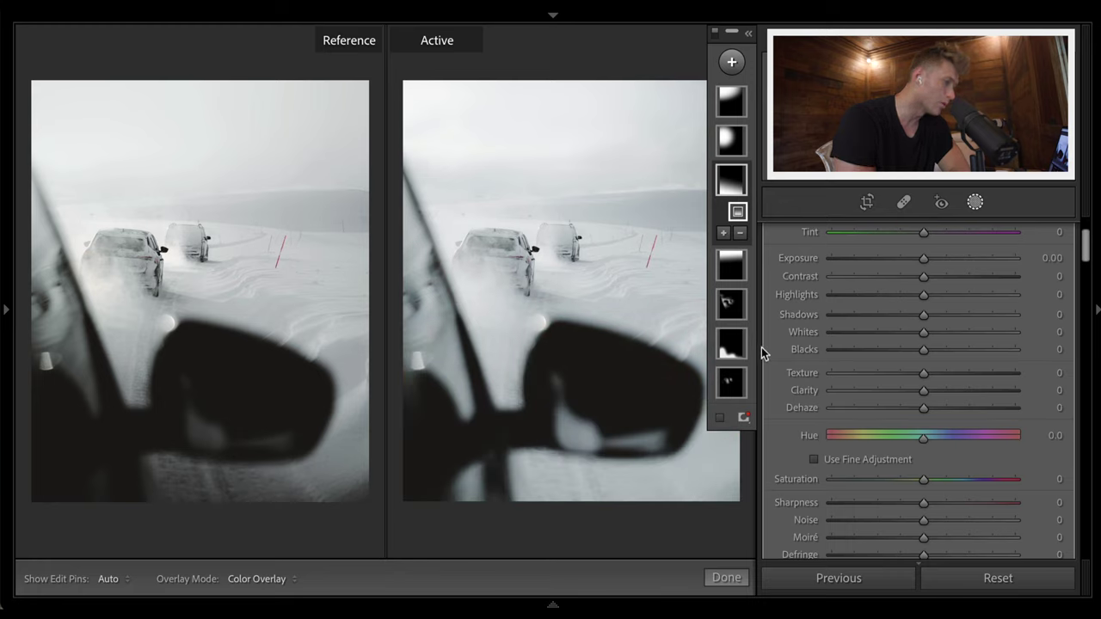
pyautogui.moveTo(923, 258); pyautogui.dragTo(890, 262)
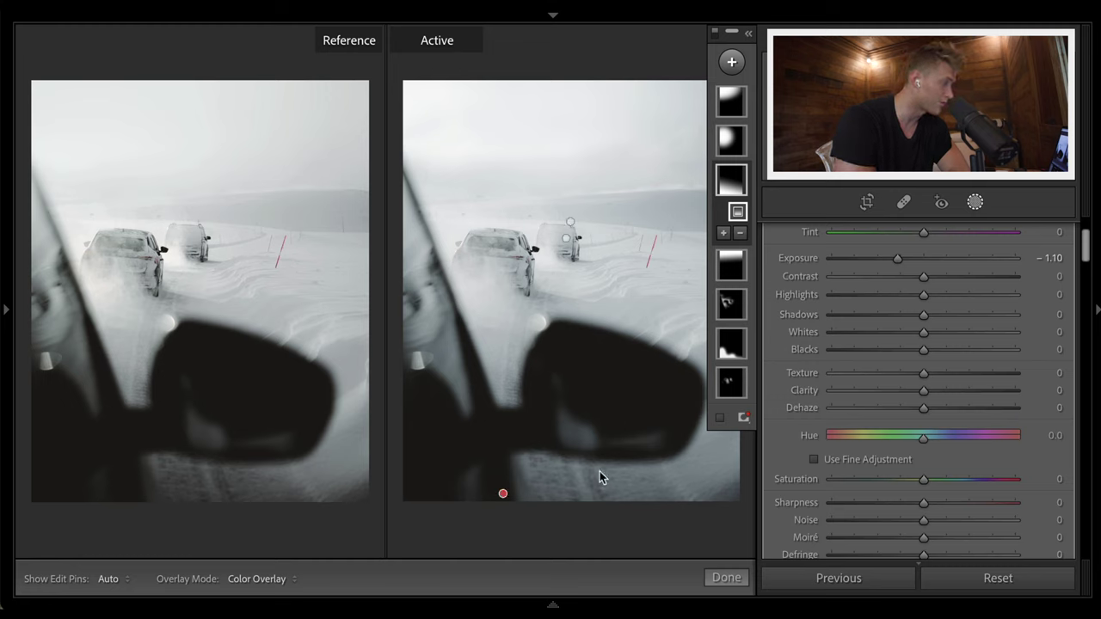
pyautogui.moveTo(605, 421)
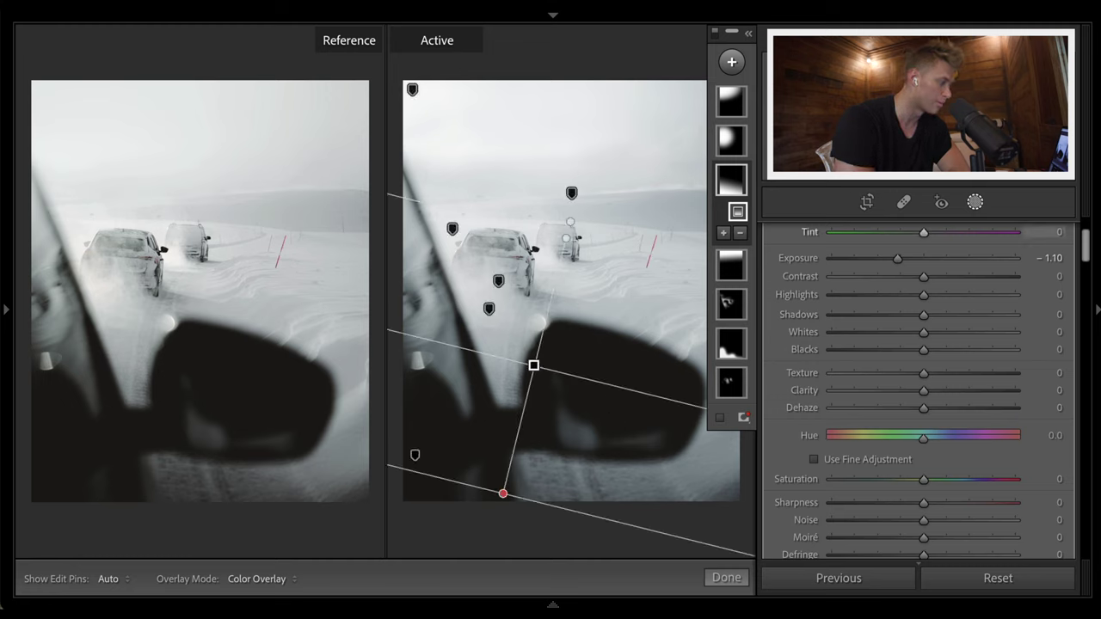
pyautogui.scroll(-3, 956, 299)
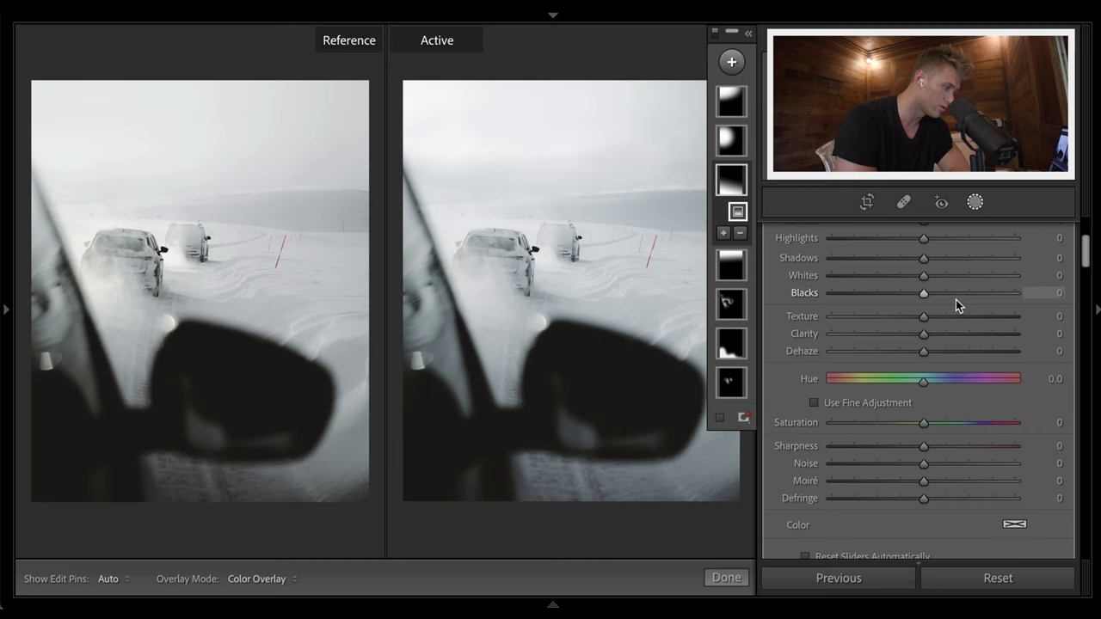
# Step: Give the sky gradient mask exposure −0.34 and dehaze about −76
pyautogui.click(731, 267)
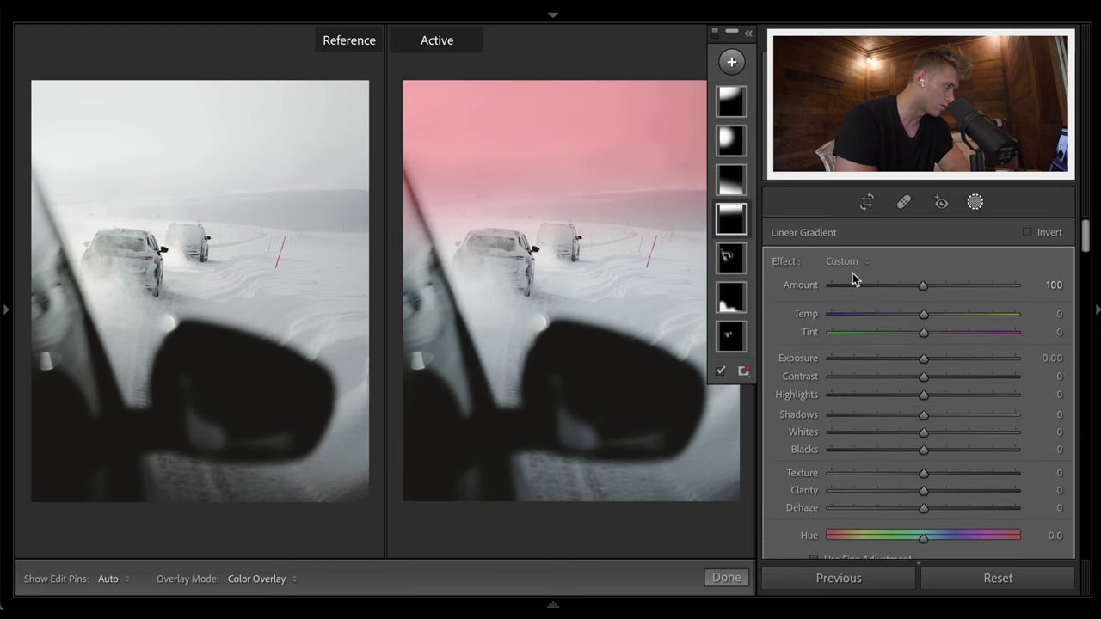
pyautogui.scroll(-1, 877, 292)
pyautogui.moveTo(907, 304); pyautogui.dragTo(916, 313)
pyautogui.click(865, 451)
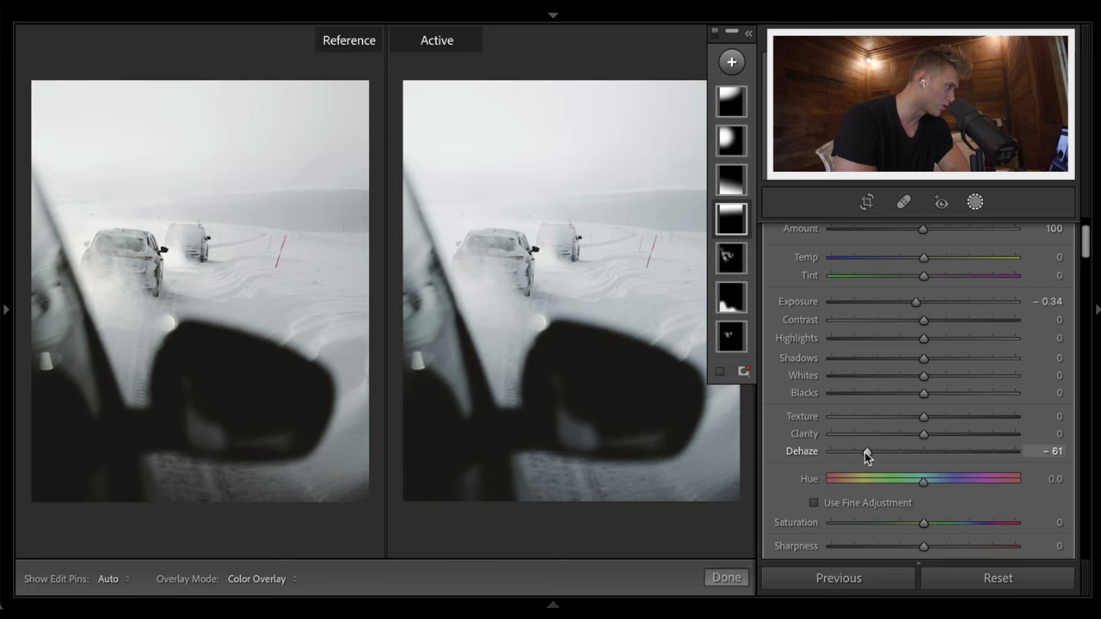
pyautogui.moveTo(873, 452); pyautogui.dragTo(857, 453)
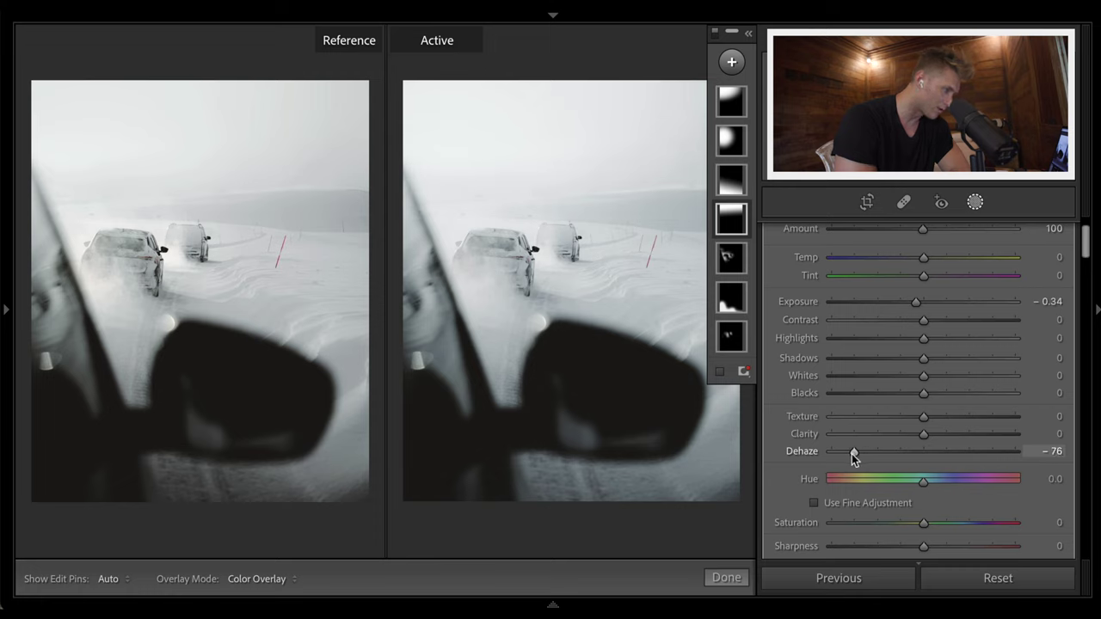
# Step: Set the car brush mask to whites 74 and clarity 21
pyautogui.click(729, 256)
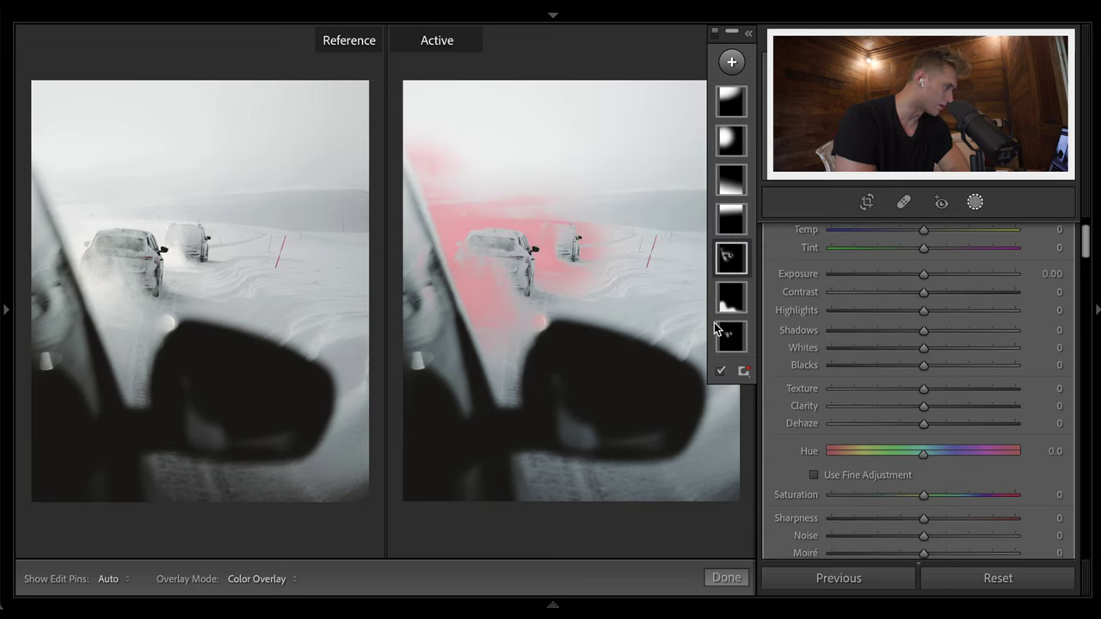
pyautogui.click(721, 372)
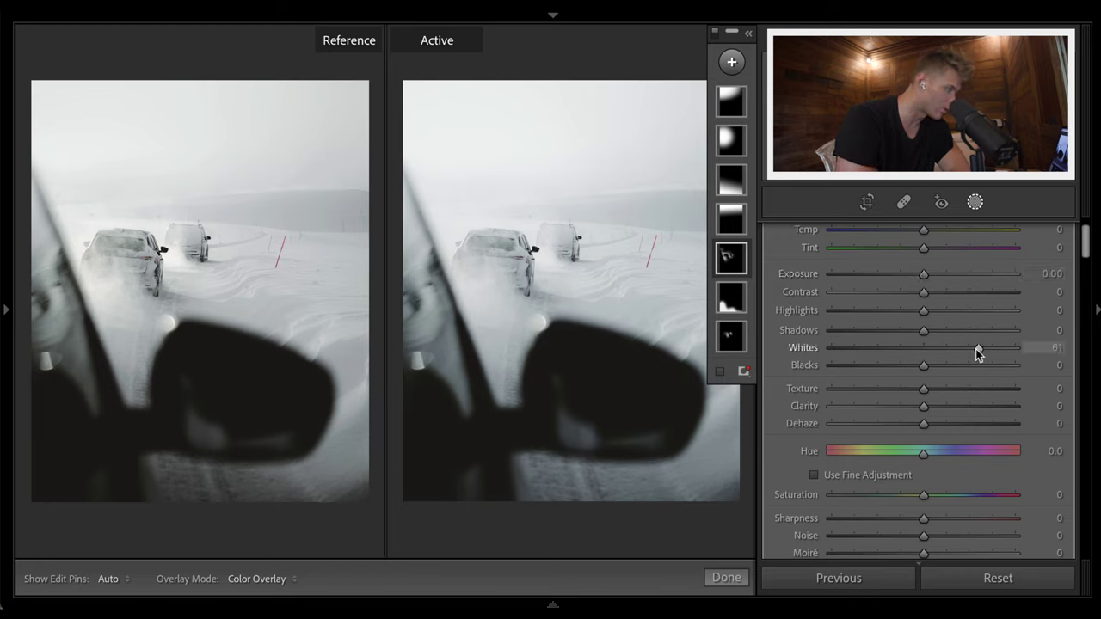
pyautogui.moveTo(975, 348); pyautogui.dragTo(1088, 359)
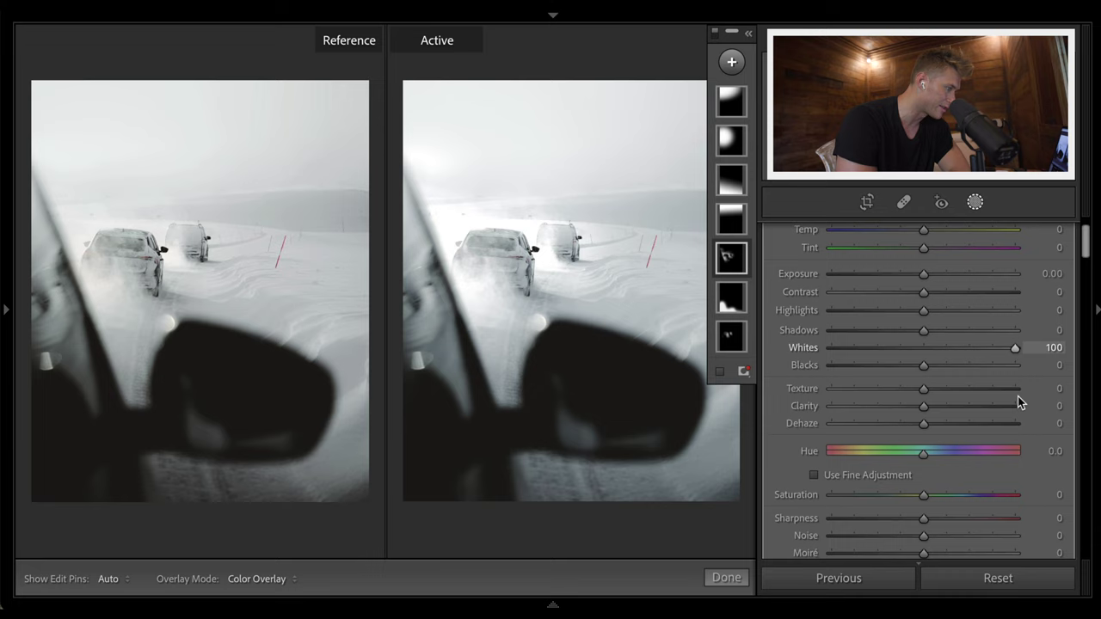
pyautogui.moveTo(1017, 397); pyautogui.dragTo(987, 361)
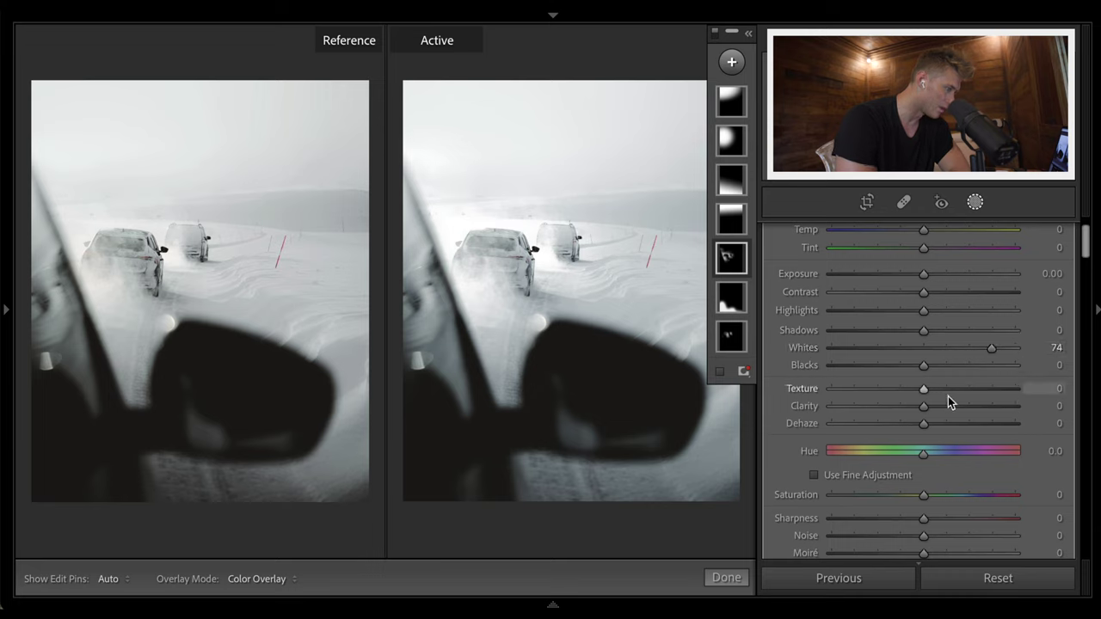
pyautogui.moveTo(956, 409)
pyautogui.mouseDown()
pyautogui.moveTo(1093, 419)
pyautogui.moveTo(710, 352)
pyautogui.moveTo(1058, 411)
pyautogui.moveTo(825, 334)
pyautogui.moveTo(940, 376)
pyautogui.moveTo(949, 390)
pyautogui.mouseUp()
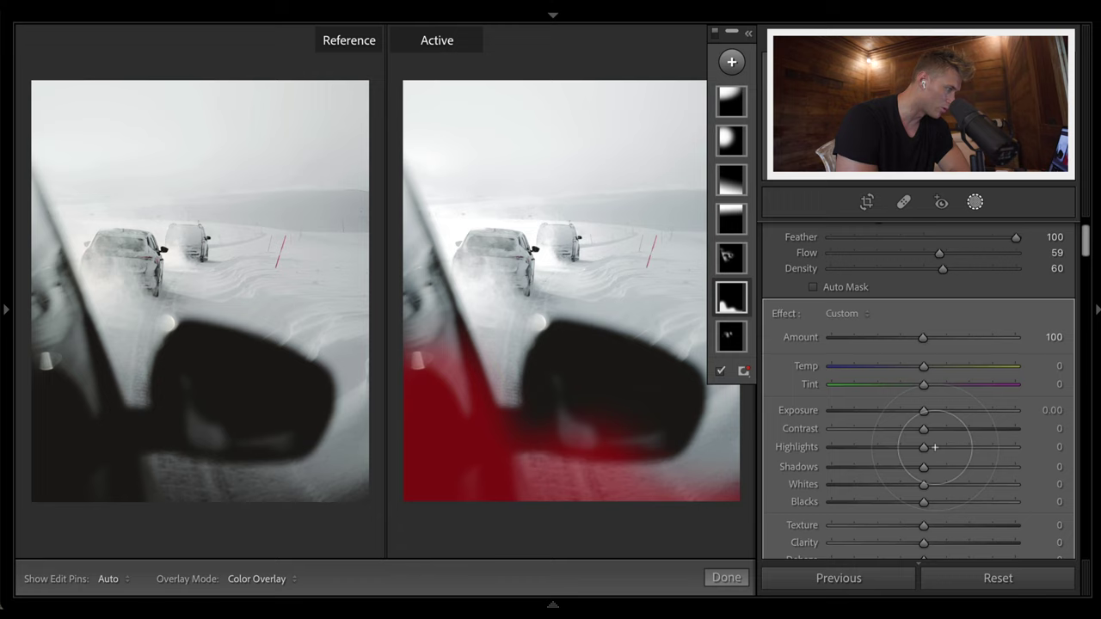
# Step: Drop the foreground brush mask to −0.35 exposure; give the cars mask shadows −28, texture 30, clarity 28
pyautogui.click(720, 371)
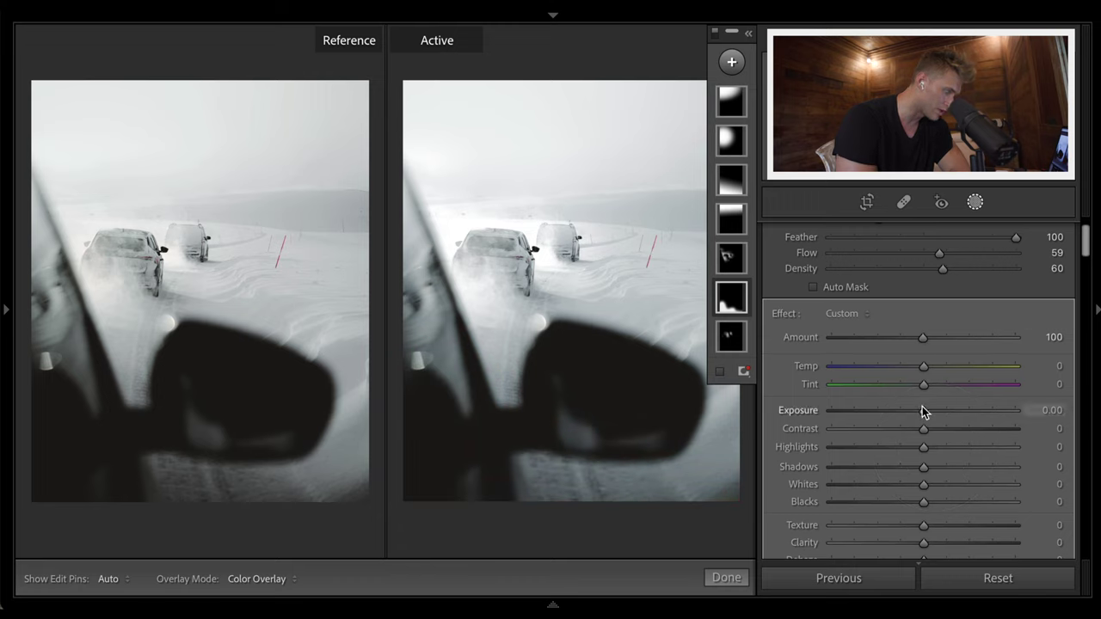
pyautogui.moveTo(922, 415); pyautogui.dragTo(915, 416)
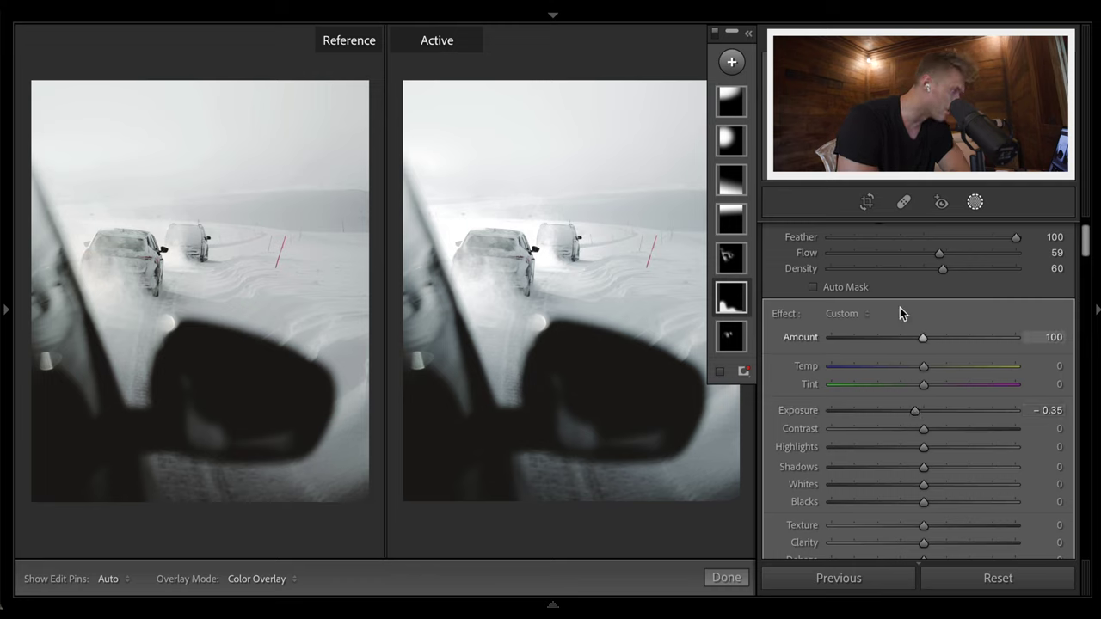
pyautogui.click(731, 336)
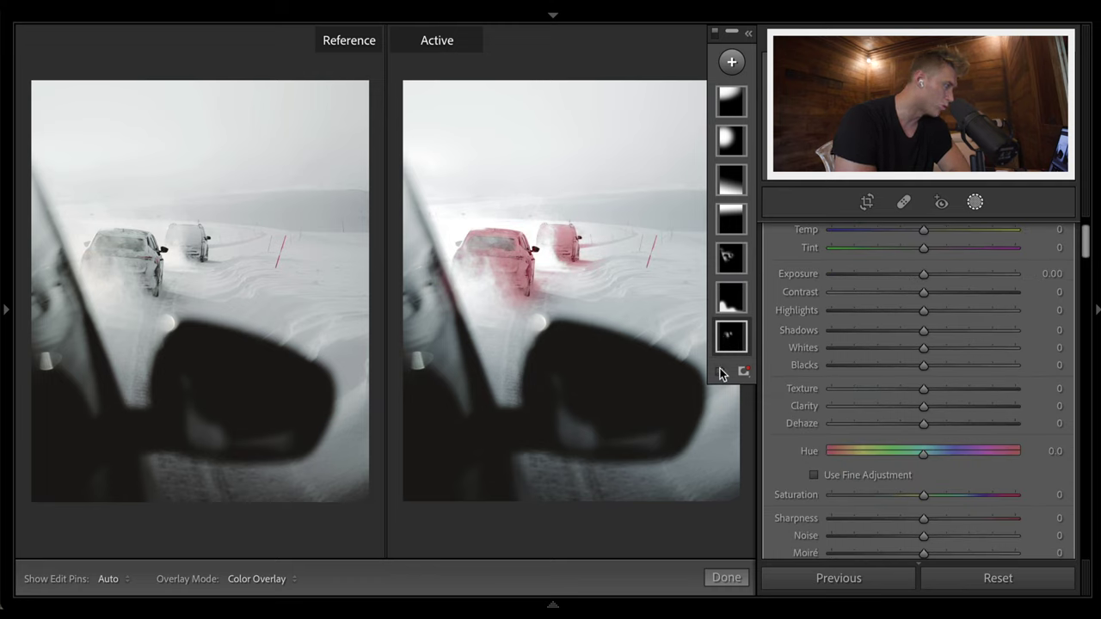
pyautogui.press('o')
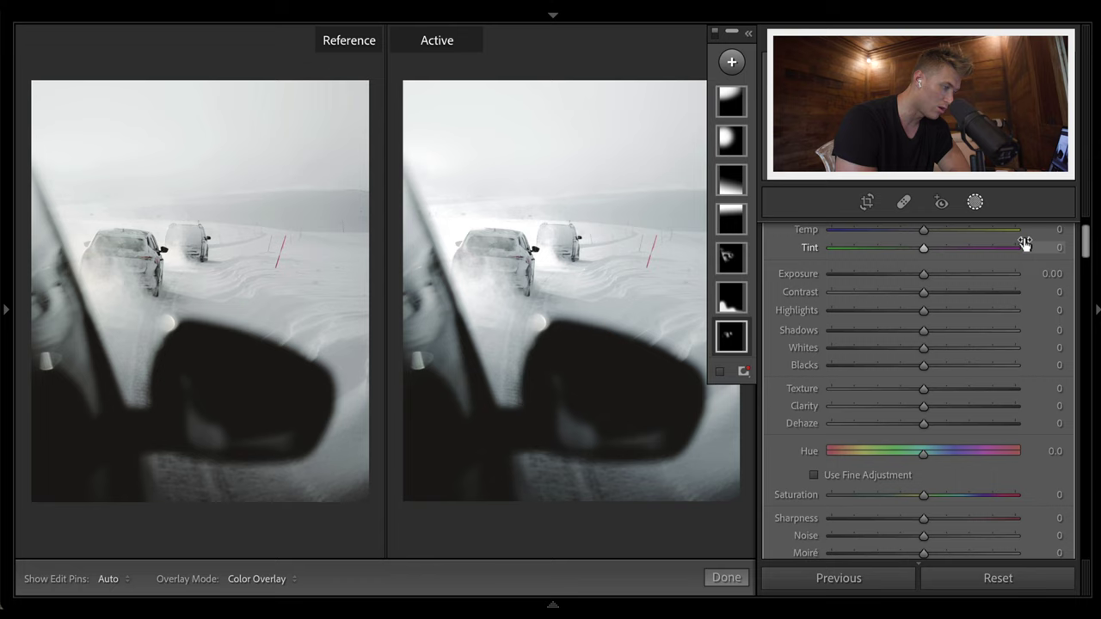
pyautogui.moveTo(885, 330); pyautogui.dragTo(580, 307)
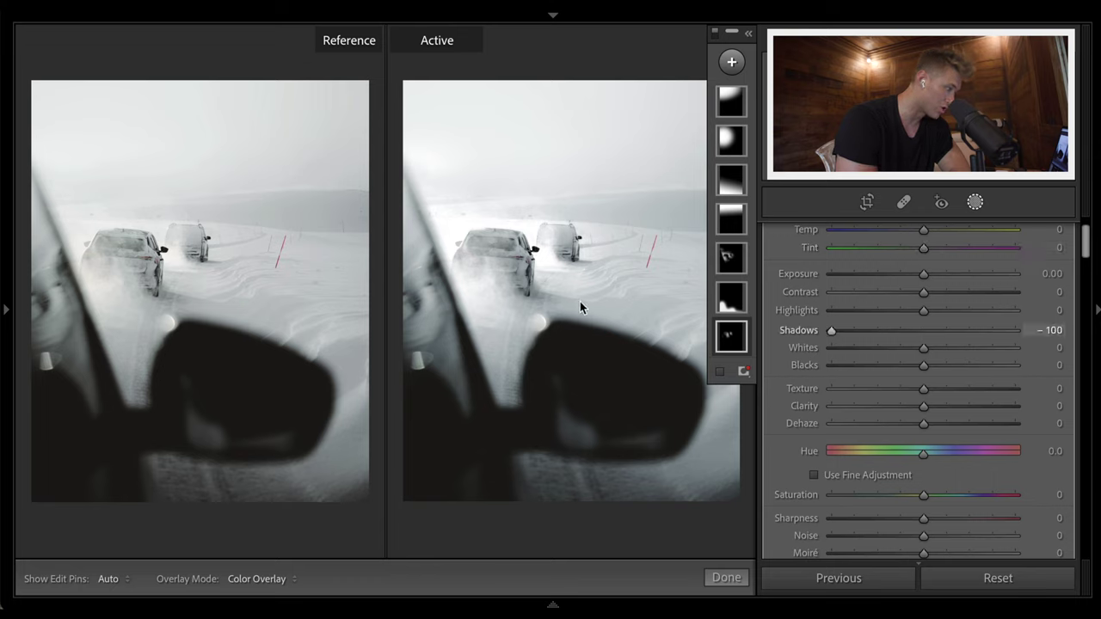
pyautogui.hotkey('ctrl', 'z')
pyautogui.hotkey('ctrl', 'shift', 'z')
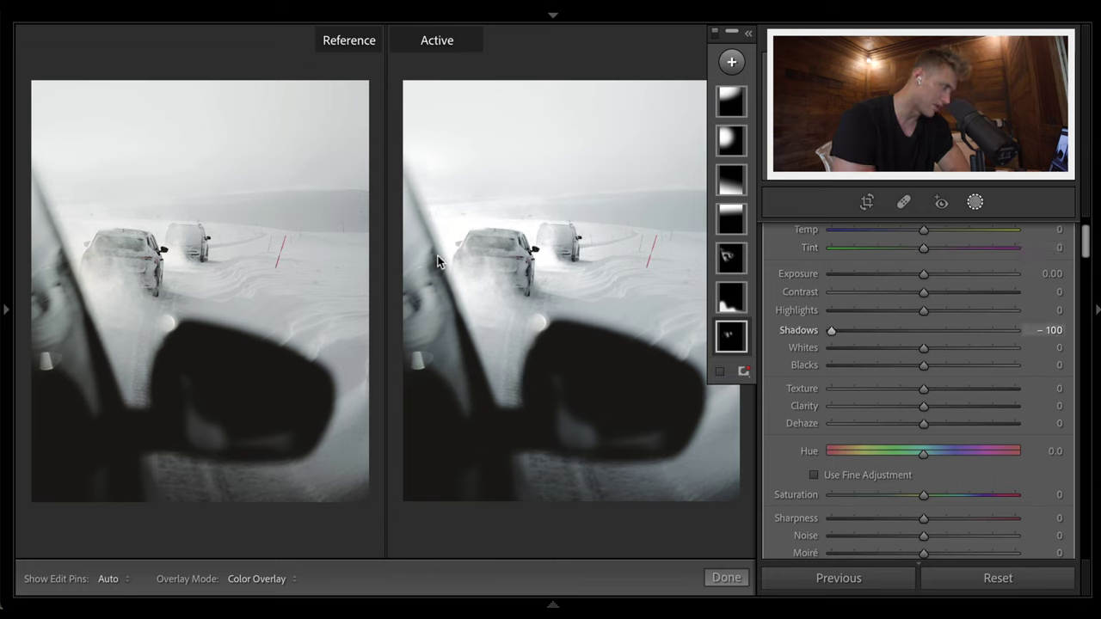
pyautogui.moveTo(831, 330); pyautogui.dragTo(894, 341)
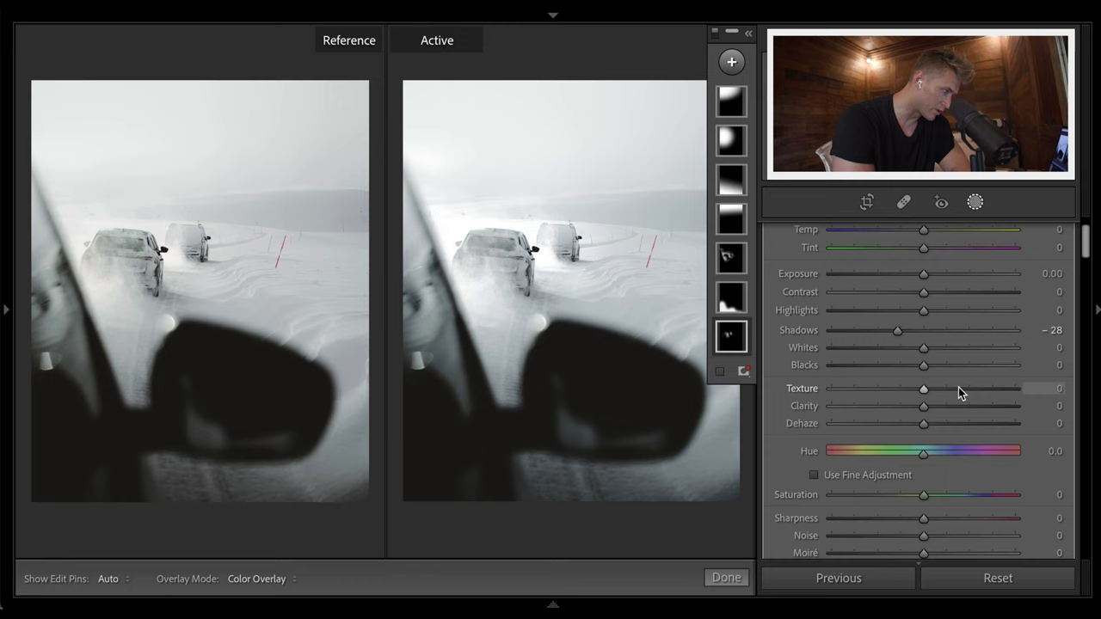
pyautogui.moveTo(958, 387); pyautogui.dragTo(950, 393)
pyautogui.moveTo(831, 411); pyautogui.dragTo(950, 410)
# Step: Leave Masking, briefly reset Basic adjustments to view the original, then undo to restore all edits
pyautogui.click(727, 578)
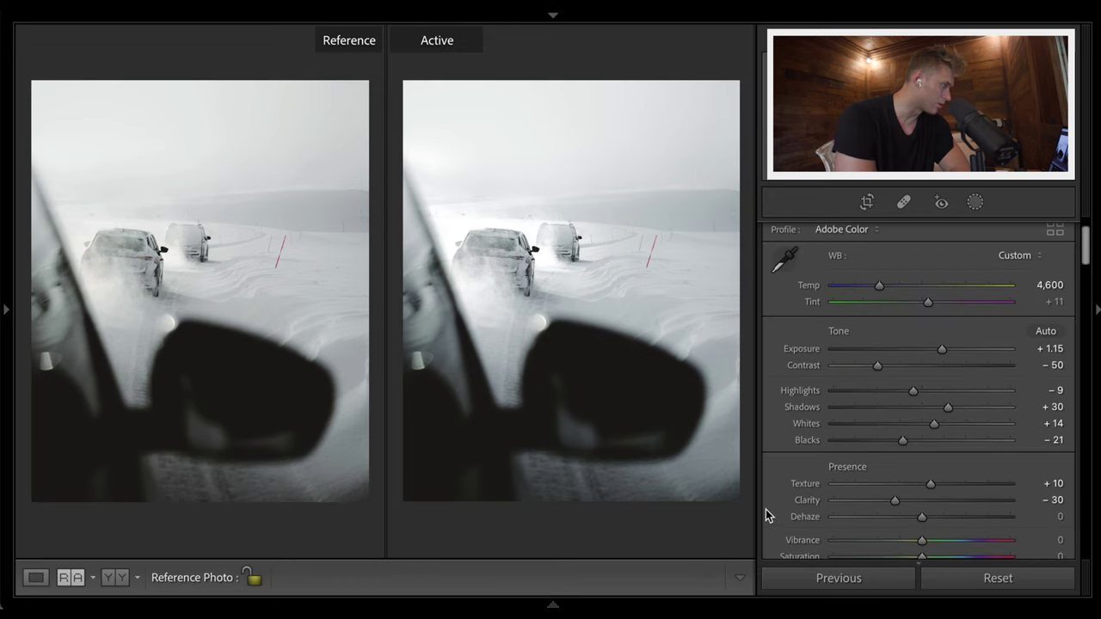
pyautogui.click(995, 585)
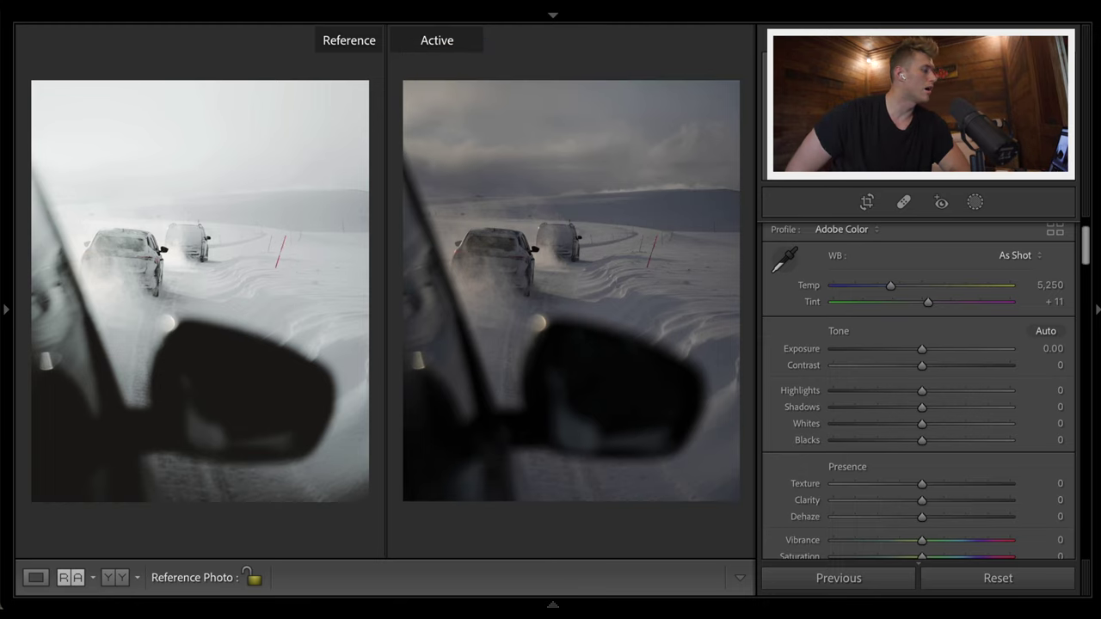
pyautogui.hotkey('ctrl', 'z')
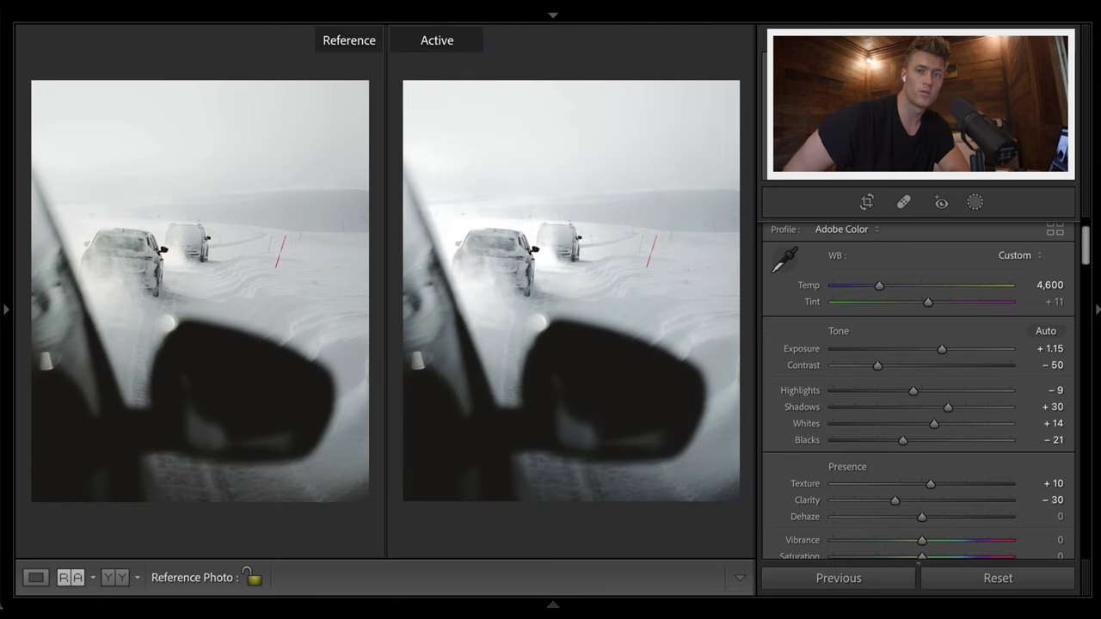